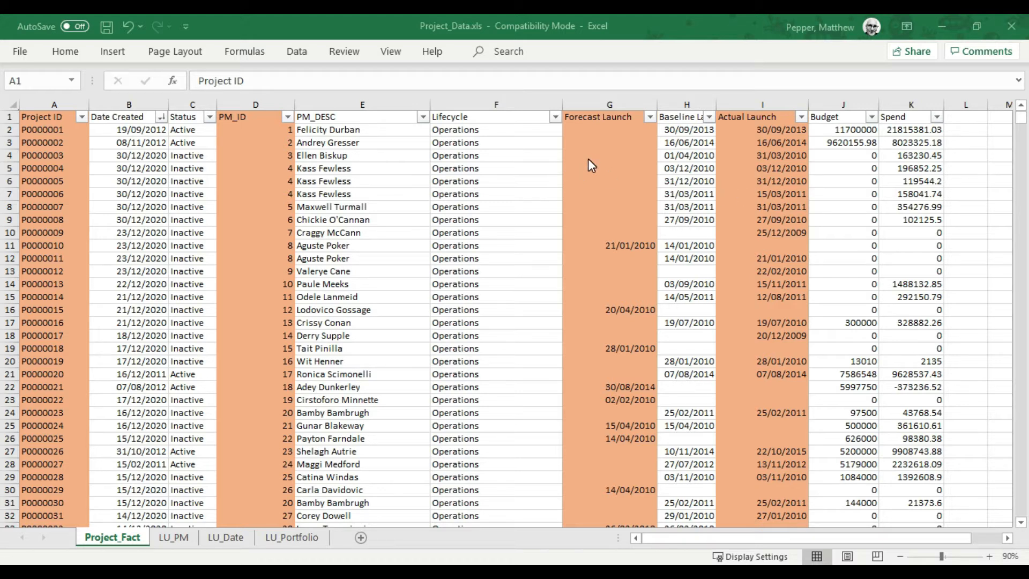
Filter the Forecast Launch column to August 2019 and select the listed dates to count them
left_click(649, 118)
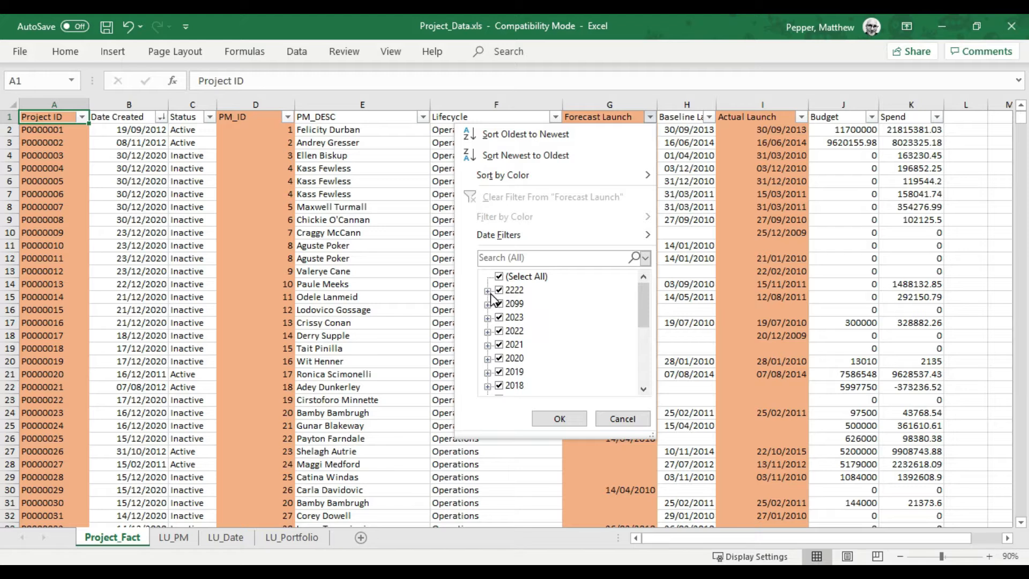
left_click(508, 277)
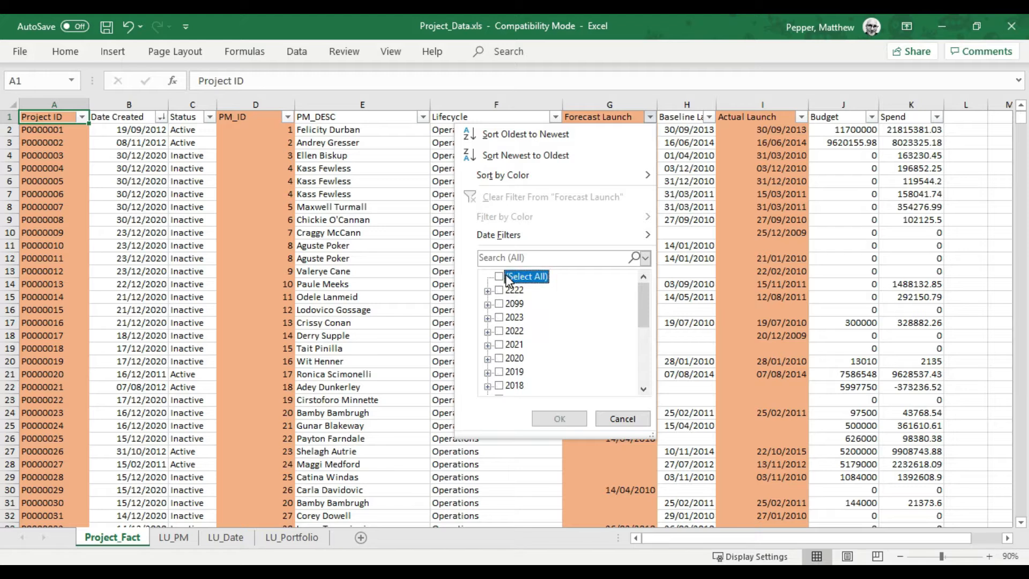
left_click(488, 372)
left_click(514, 386)
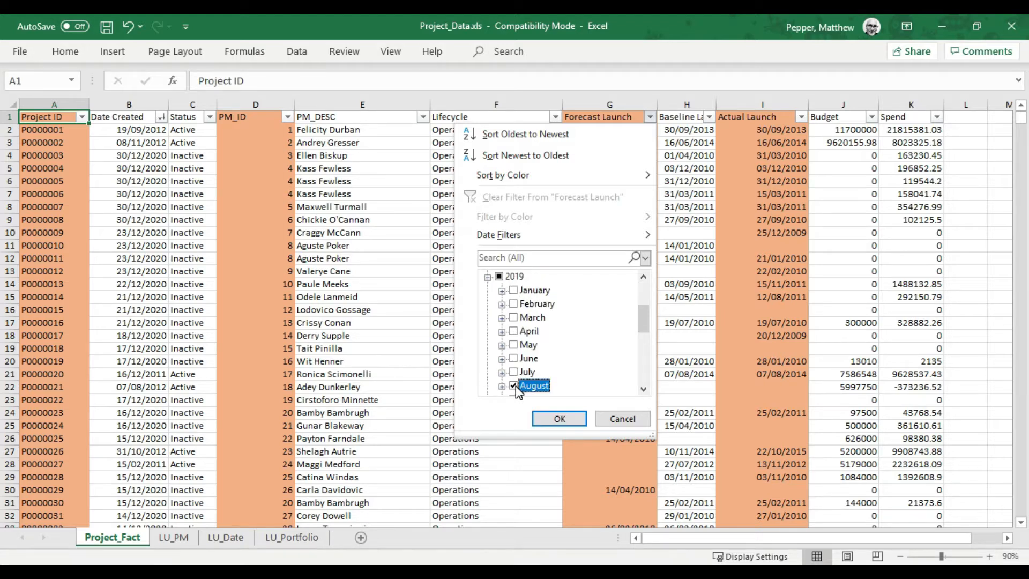
left_click(558, 417)
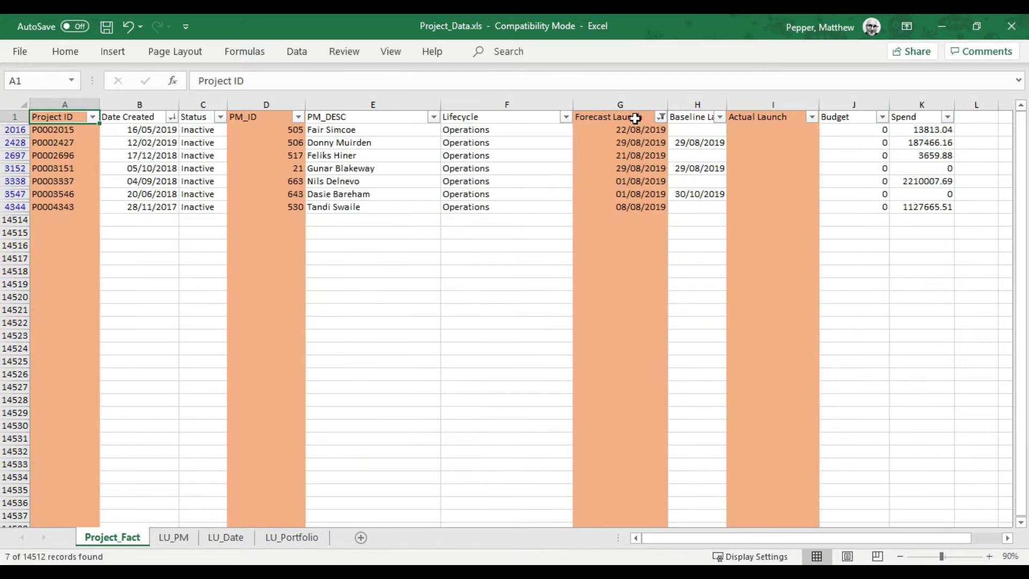
left_click_drag(634, 129, 622, 217)
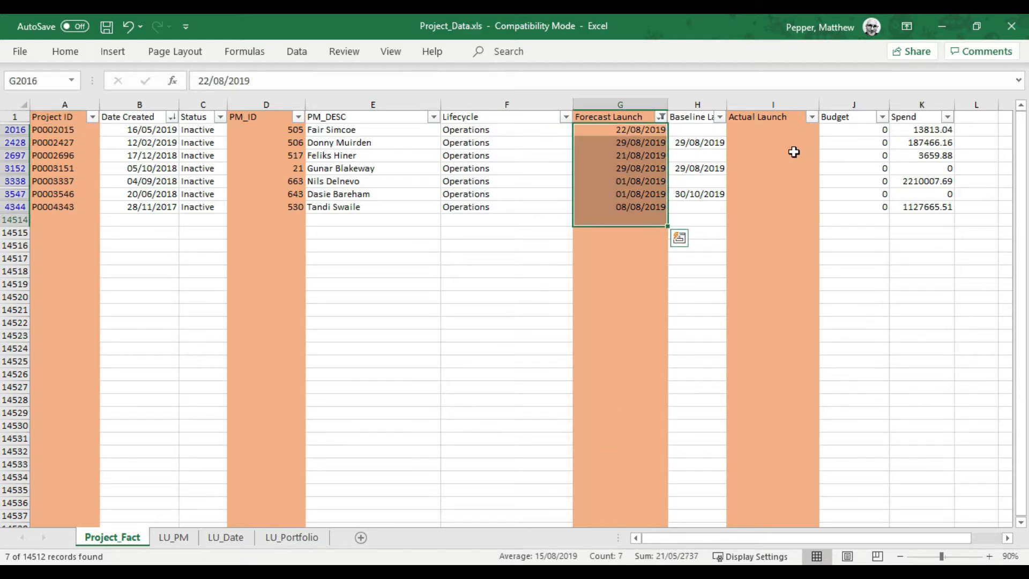
Clear the Forecast Launch filter and filter the Actual Launch column to August 2019 instead
left_click(661, 117)
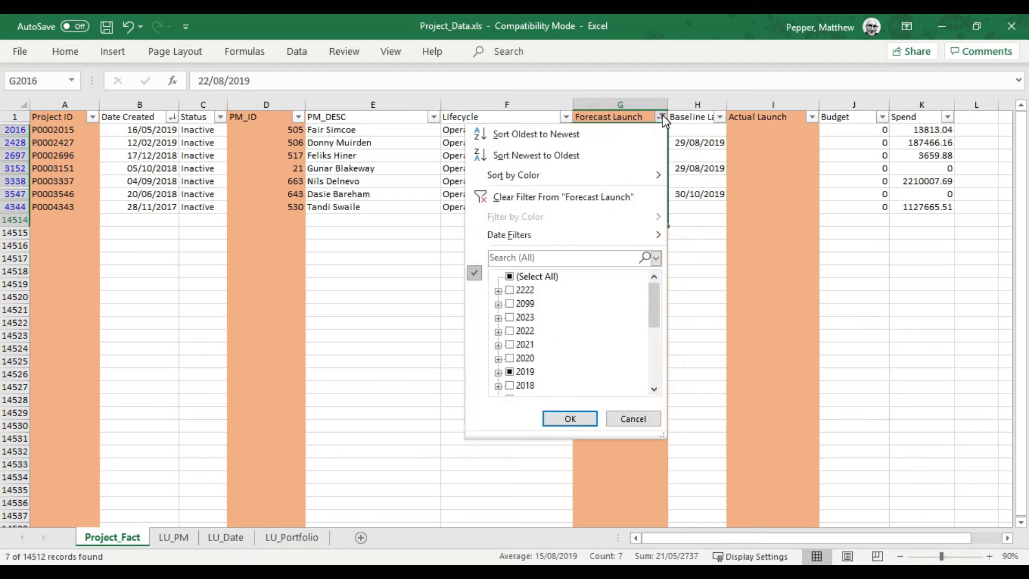
left_click(574, 196)
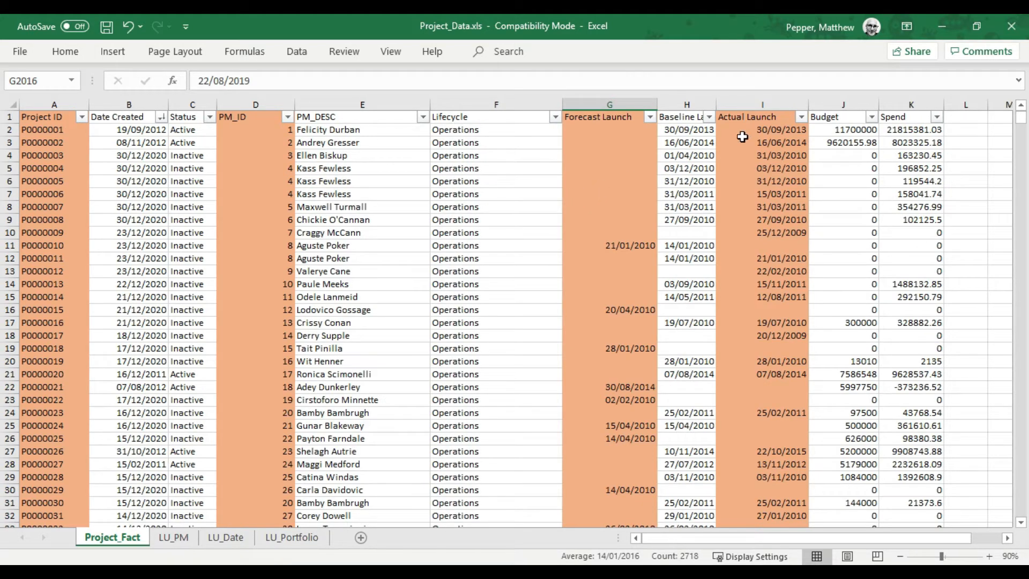
left_click(801, 117)
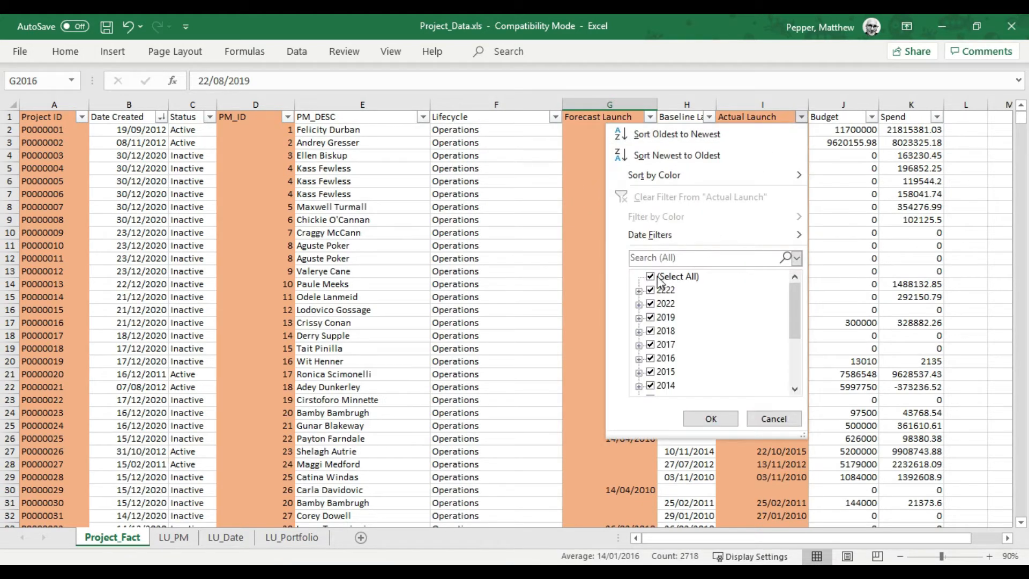
left_click(650, 276)
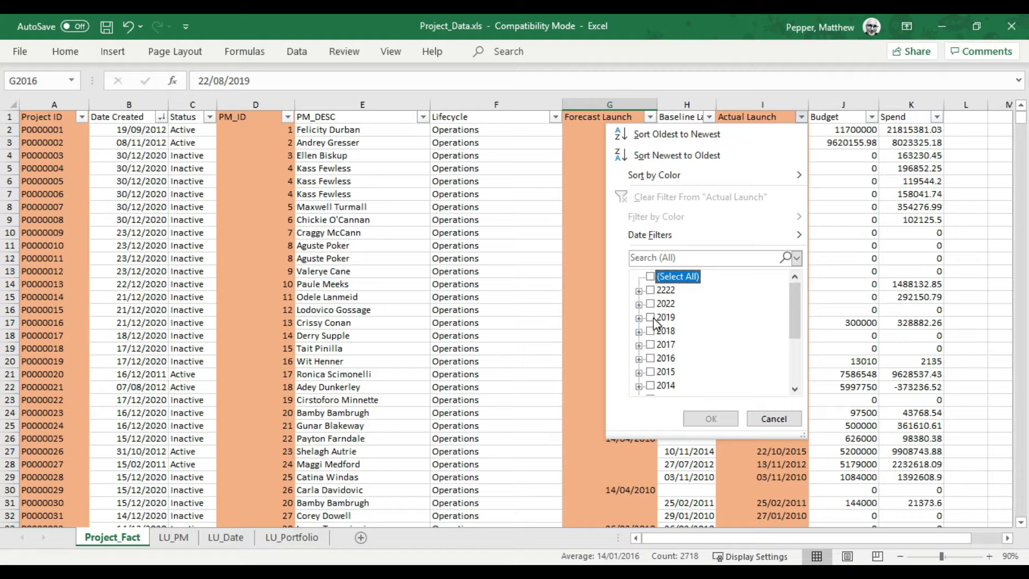
left_click(651, 318)
left_click(650, 319)
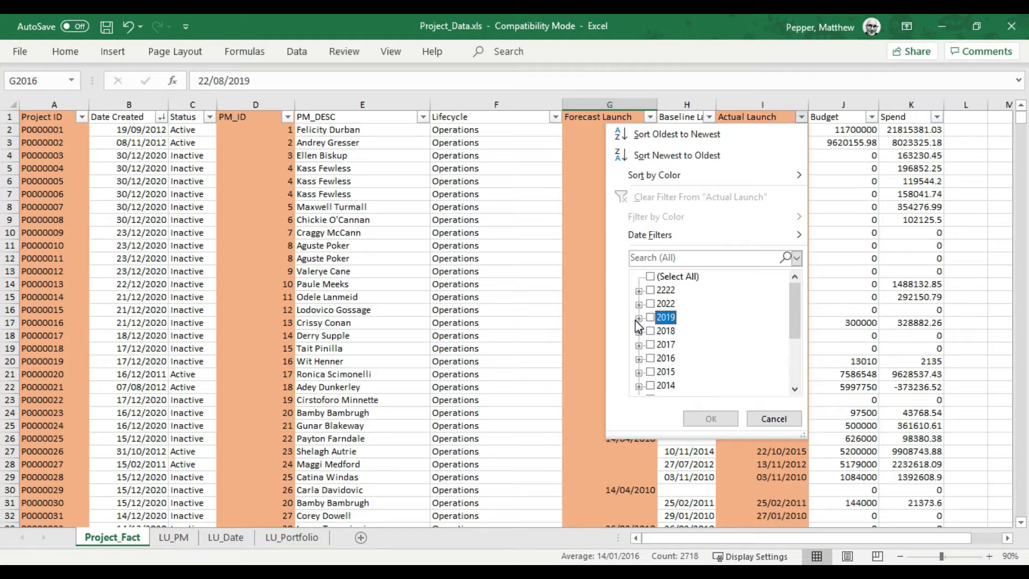
left_click(639, 319)
left_click(665, 386)
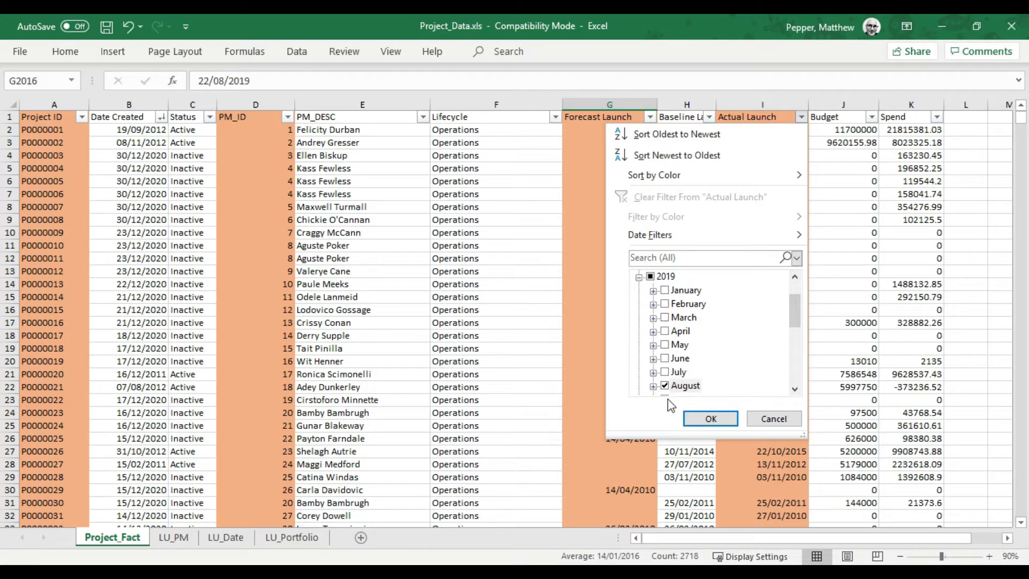
left_click(709, 419)
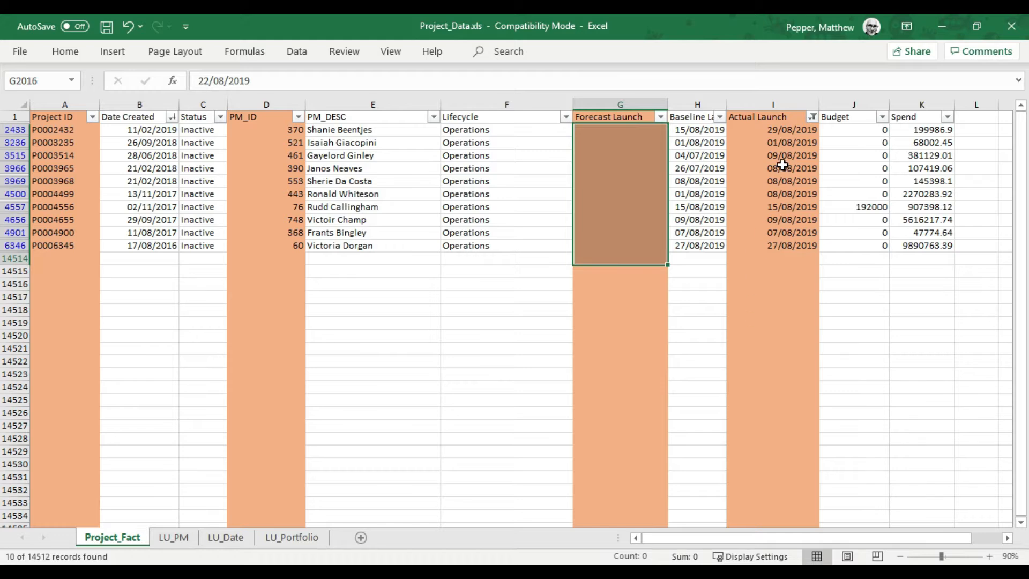
Select the filtered Actual Launch dates to count them and clear that column's filter
left_click_drag(780, 131, 773, 258)
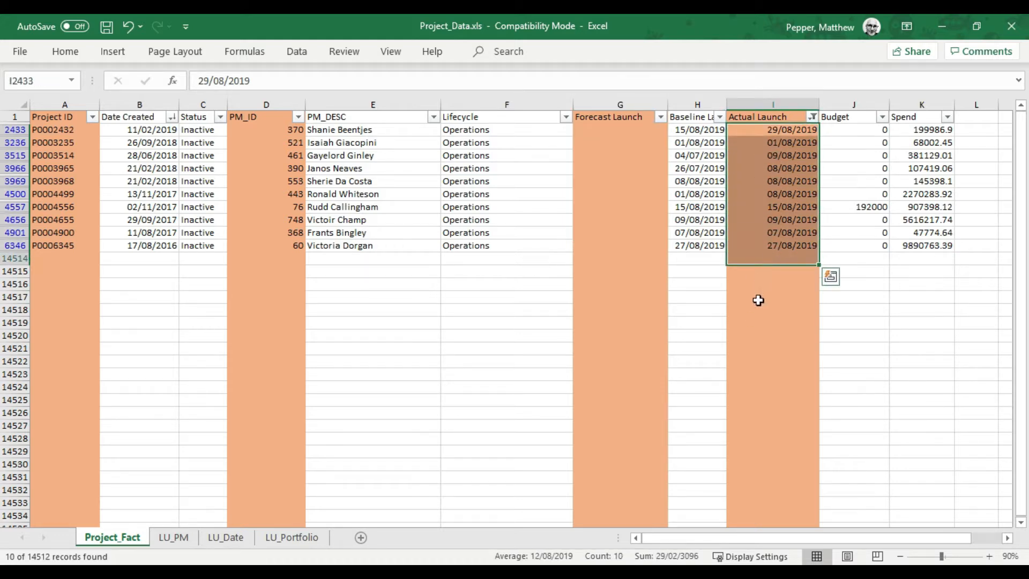
left_click(758, 300)
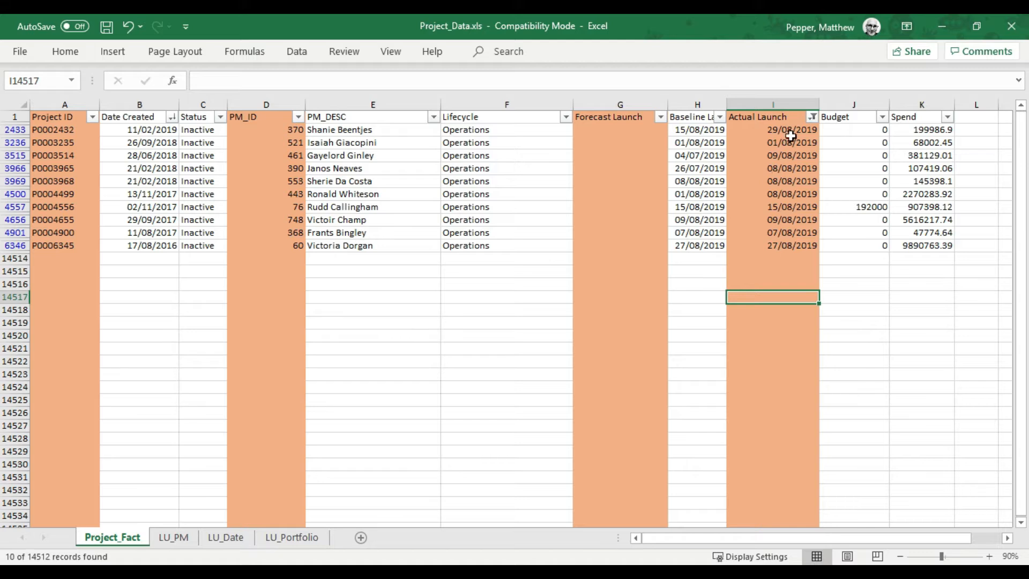
left_click(814, 117)
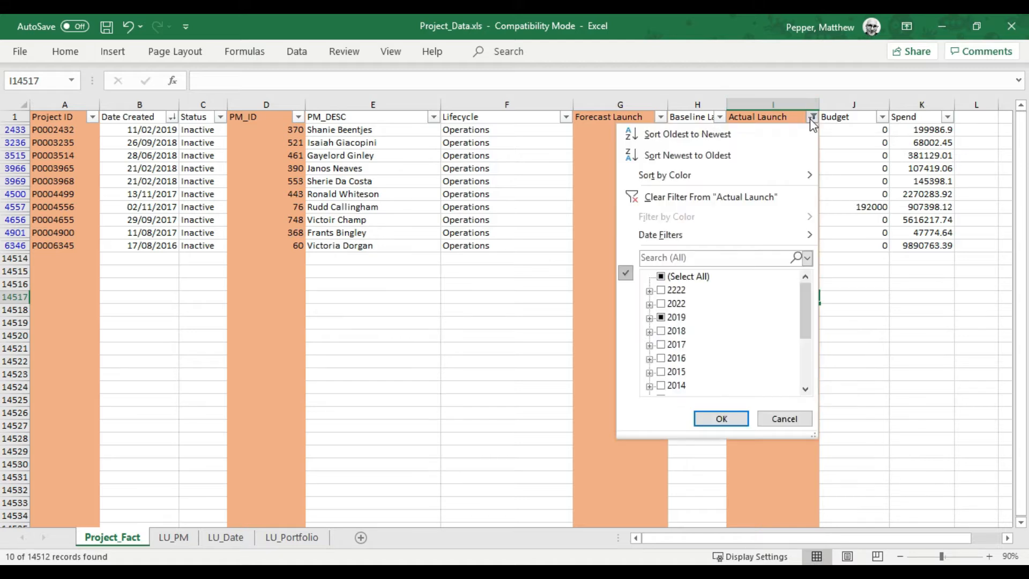
left_click(738, 197)
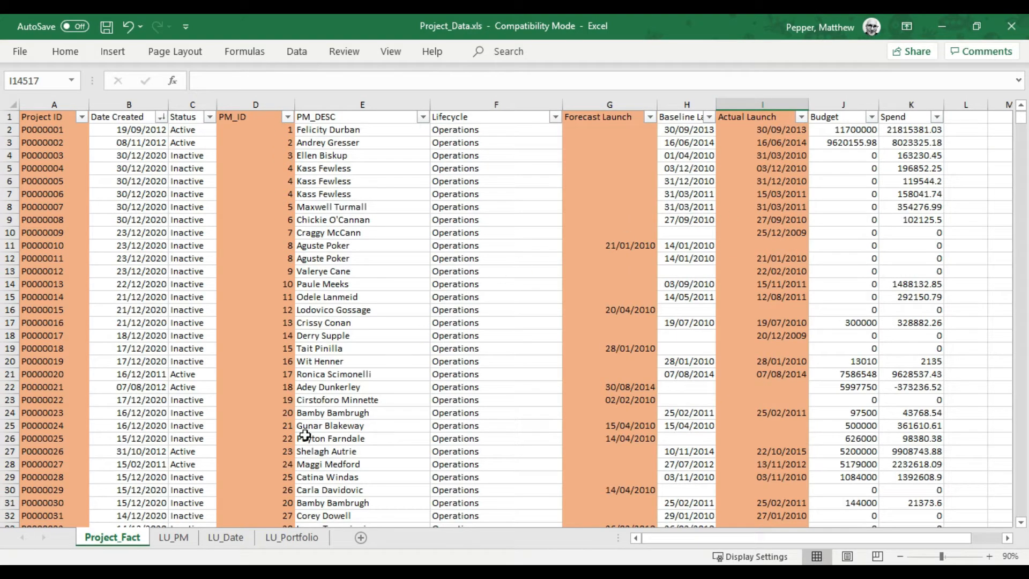
View the project manager and date lookup tables on the LU_PM and LU_Date worksheets
left_click(183, 536)
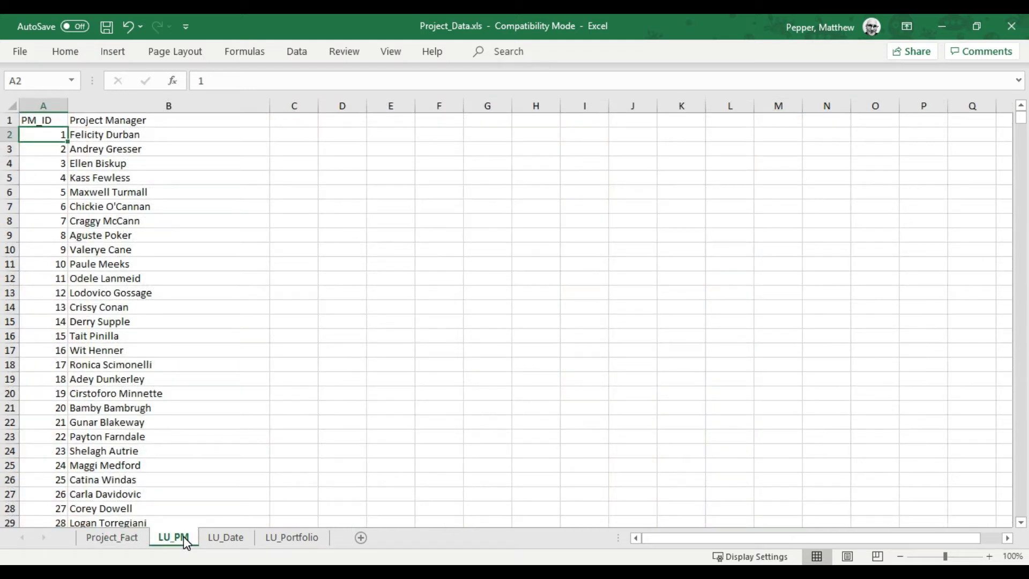
left_click(214, 540)
left_click(626, 336)
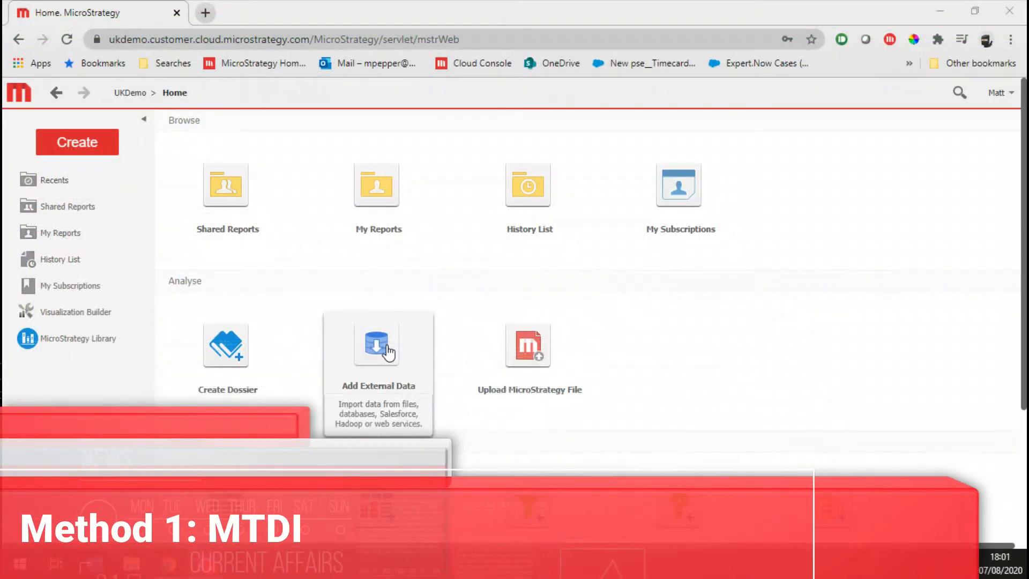
In MicroStrategy Web, add Project_Data.xls from disk as external data and prepare its Project_Fact, LU_PM and LU_Date worksheets
left_click(379, 351)
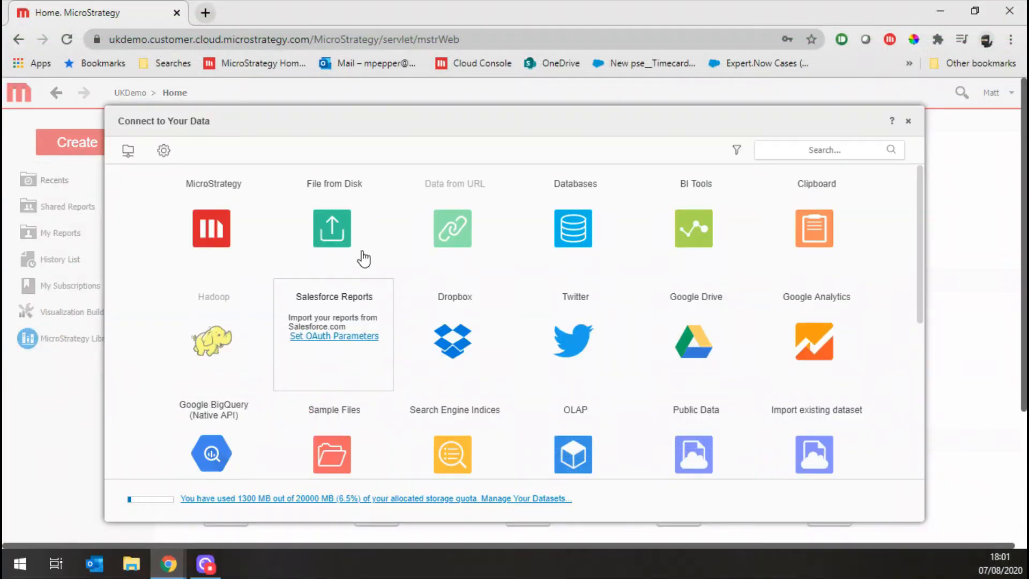
left_click(339, 239)
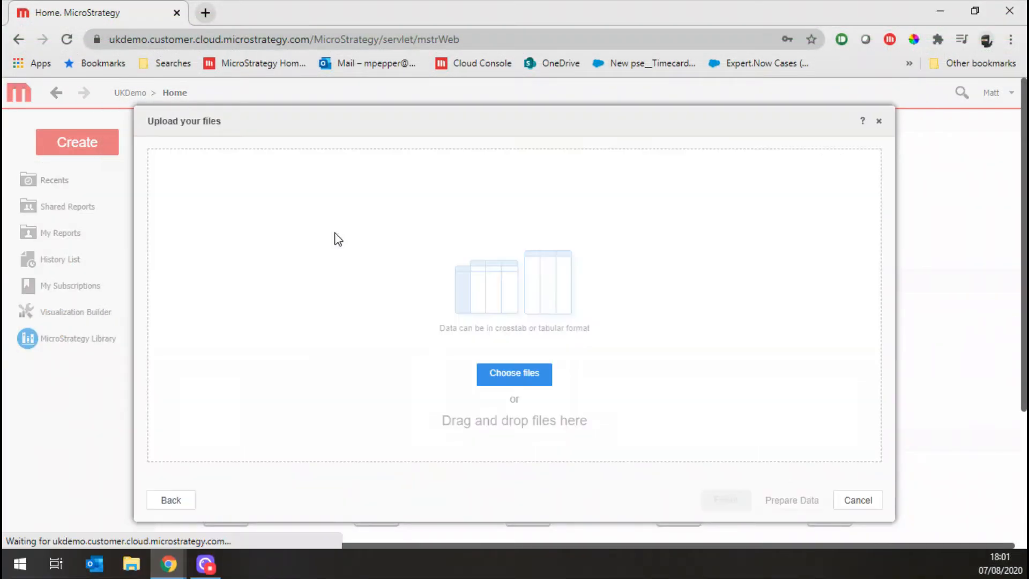
left_click(498, 378)
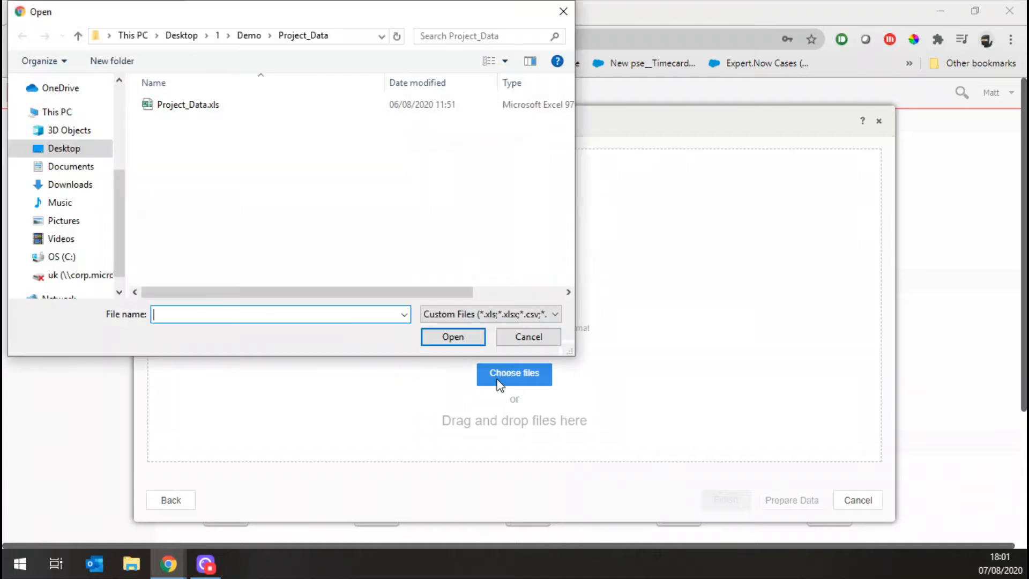
double_click(182, 106)
left_click(792, 506)
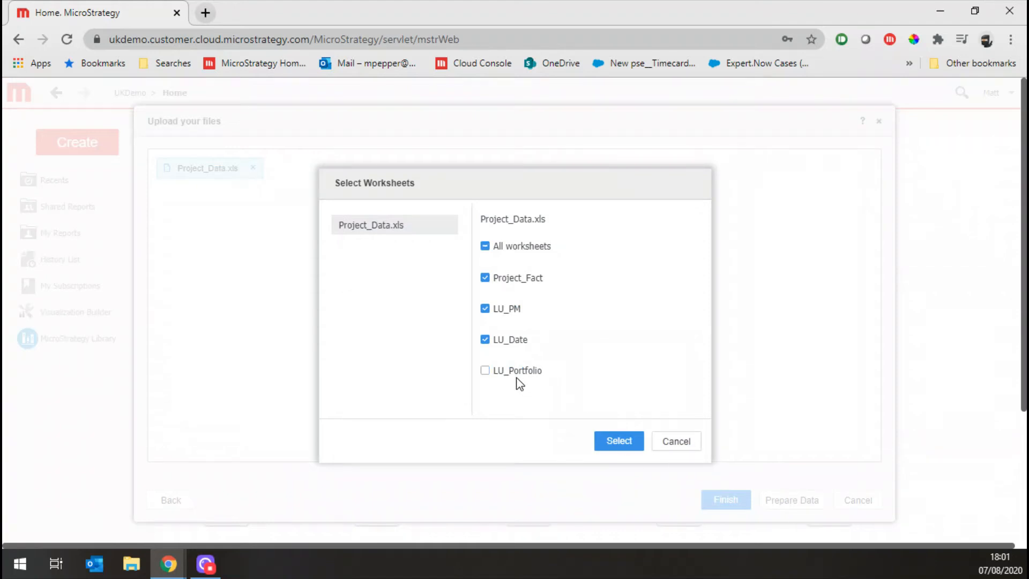
left_click(606, 440)
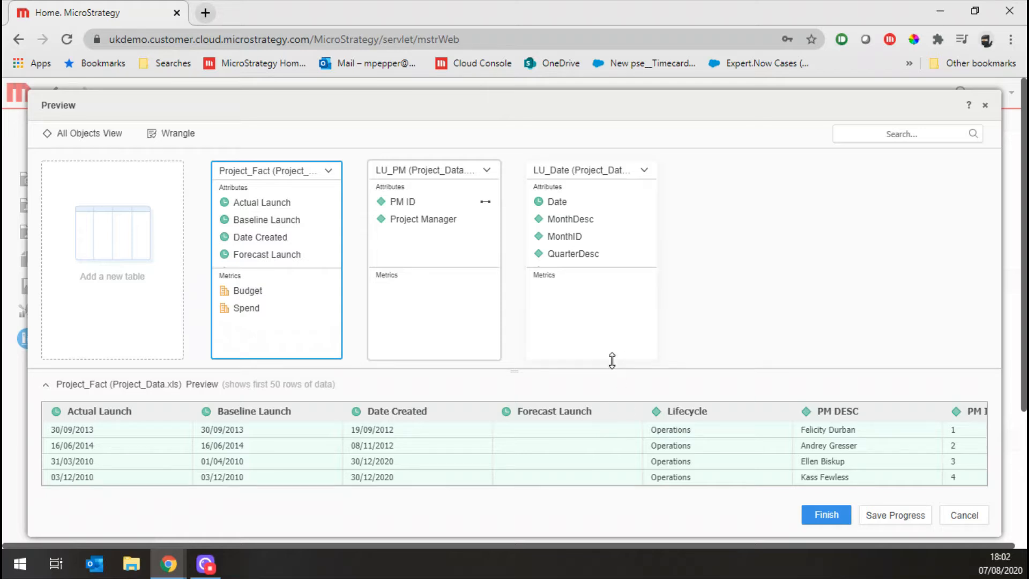
Exclude the Baseline Launch, Date Created, Lifecycle, PM DESC and Status attributes of Project_Fact from the import
left_click(258, 220)
left_click(269, 236, "shift")
scroll(271, 238, "down", 1)
scroll(271, 239, "down", 2)
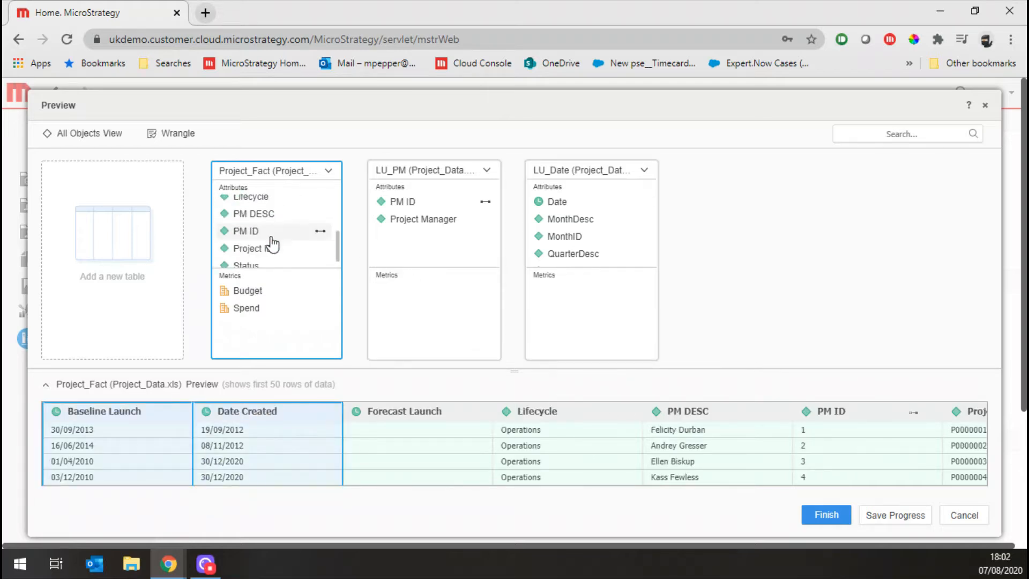
left_click(259, 212, "ctrl")
left_click(260, 201, "ctrl")
right_click(285, 265)
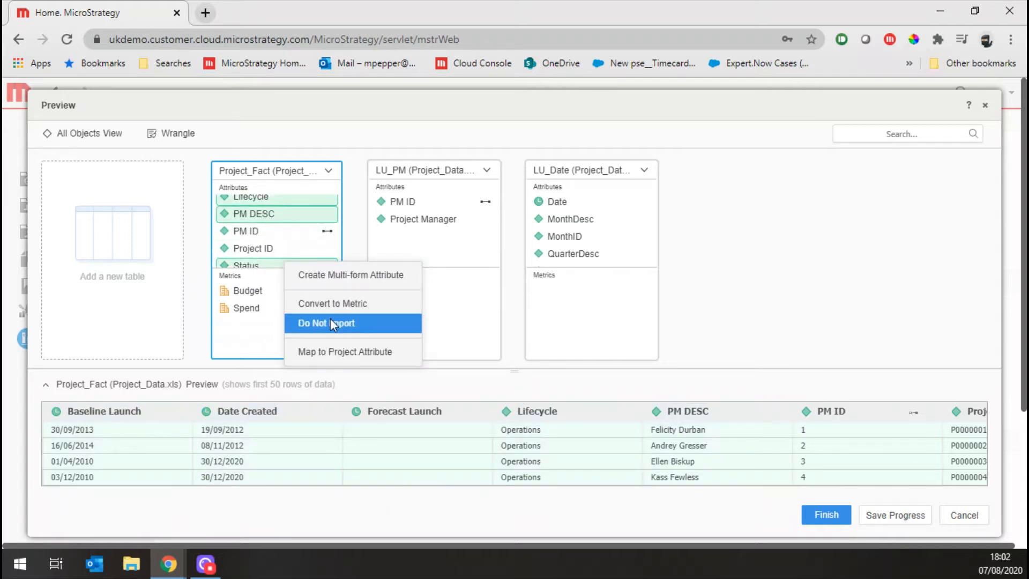
left_click(330, 317)
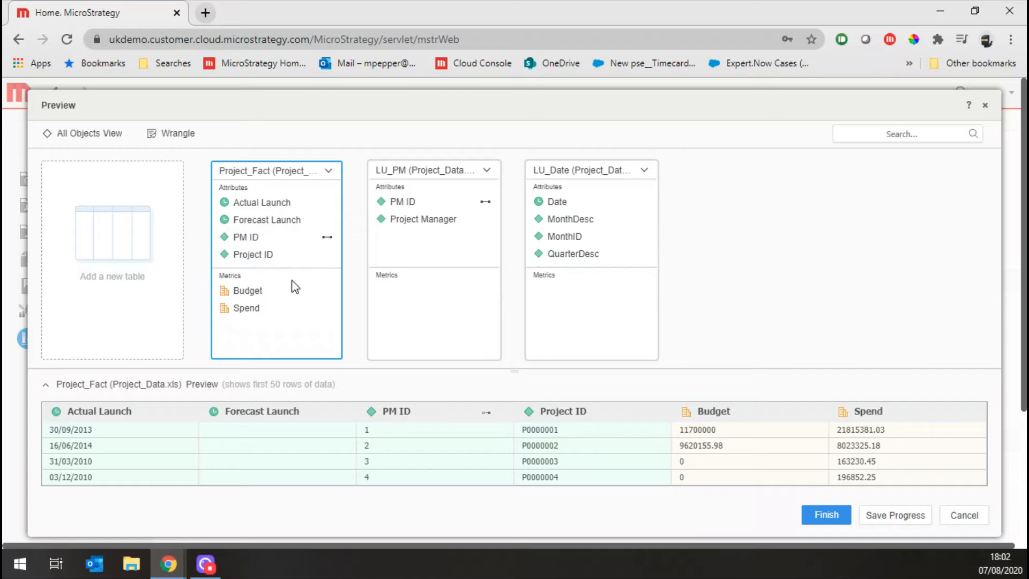
Exclude the Budget and Spend metrics of Project_Fact from the import
left_click(246, 292)
left_click(252, 310, "ctrl")
right_click(252, 310)
left_click(287, 336)
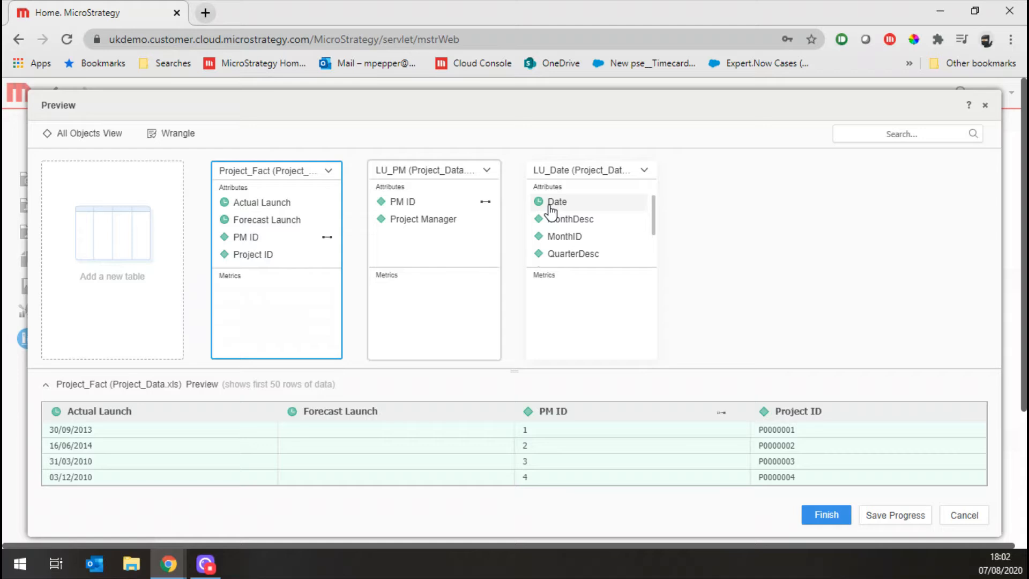
Rename the Actual Launch attribute in Project_Fact to Date and map it to the Date attribute of LU_Date
left_click(275, 204)
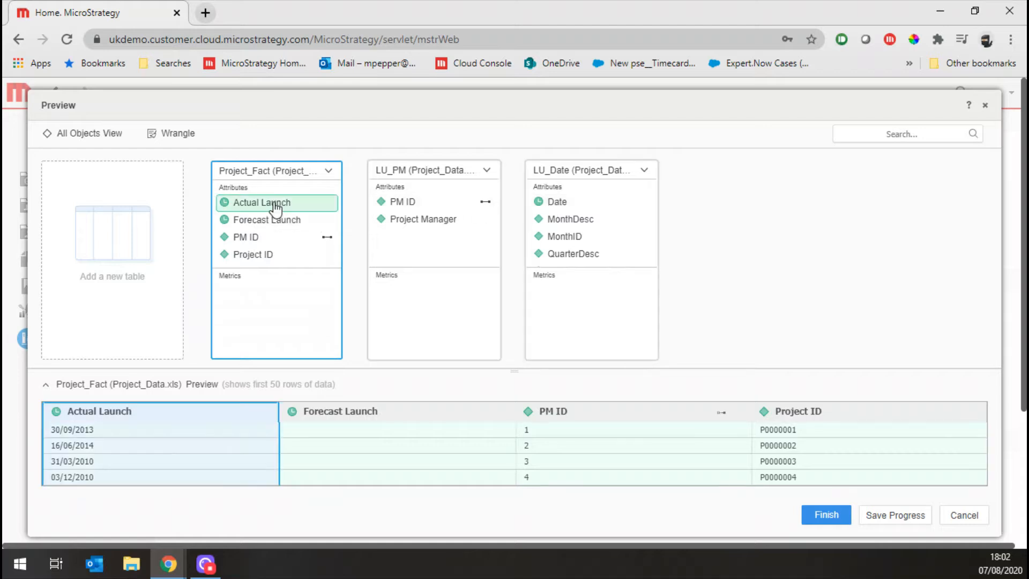
right_click(275, 207)
left_click(317, 304)
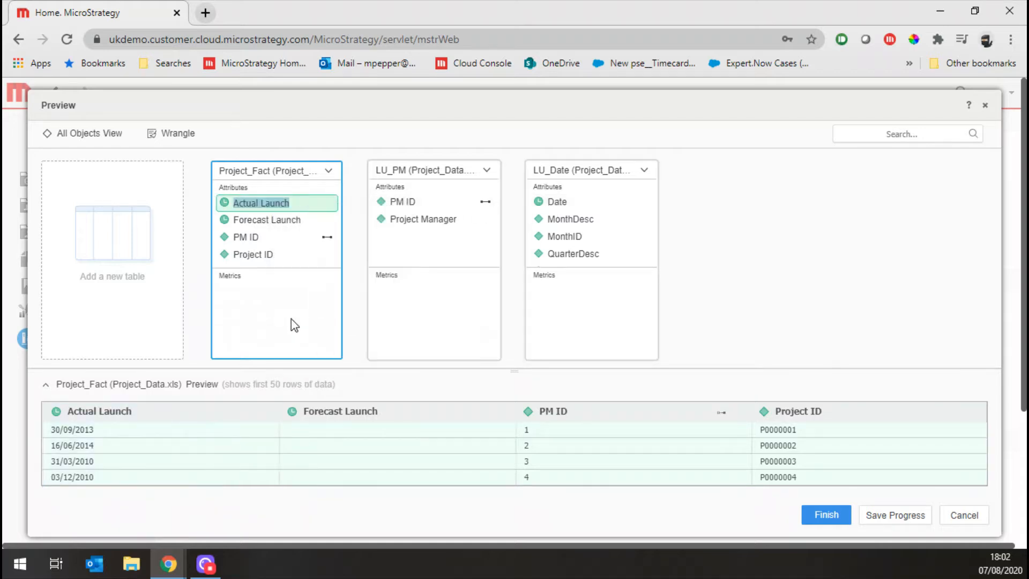
type("Date")
key("Return")
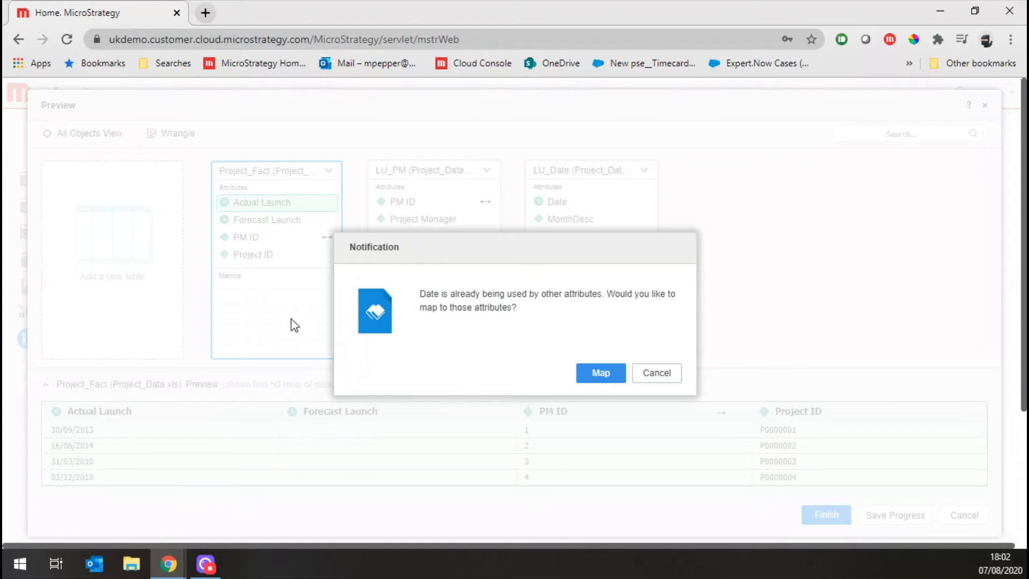
left_click(601, 373)
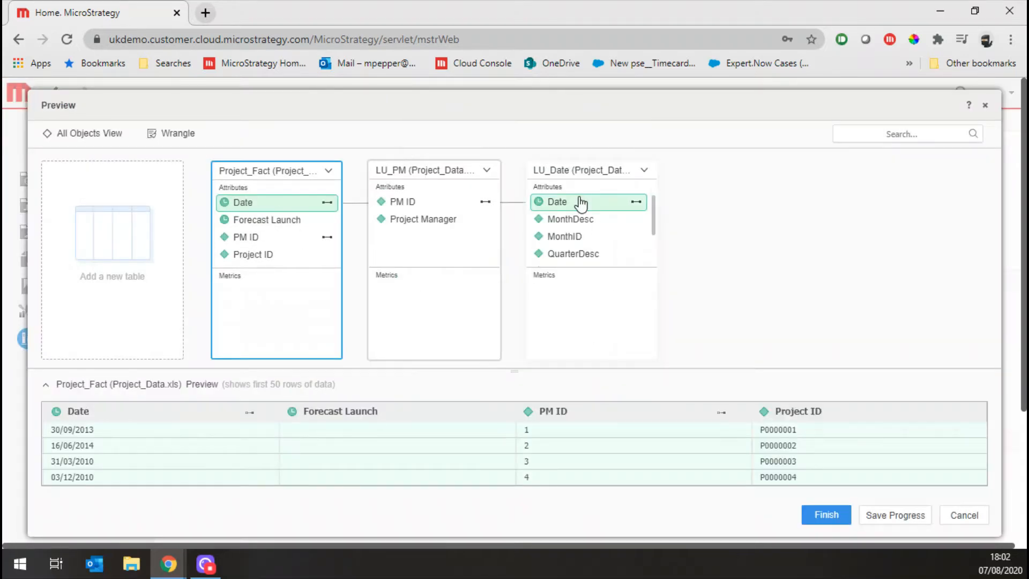
Try to rename the Forecast Launch attribute in Project_Fact to Date as well
right_click(288, 221)
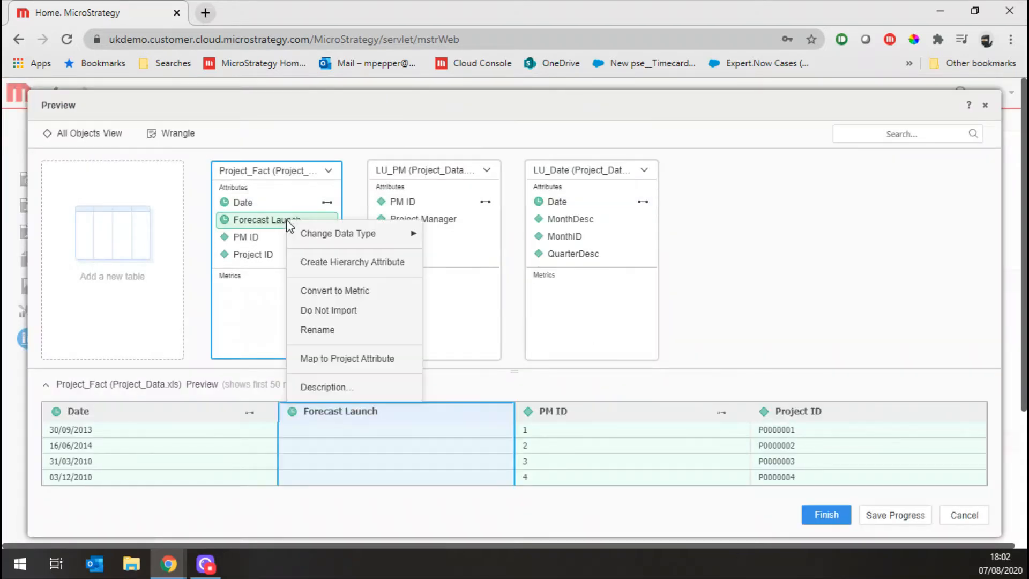
left_click(317, 330)
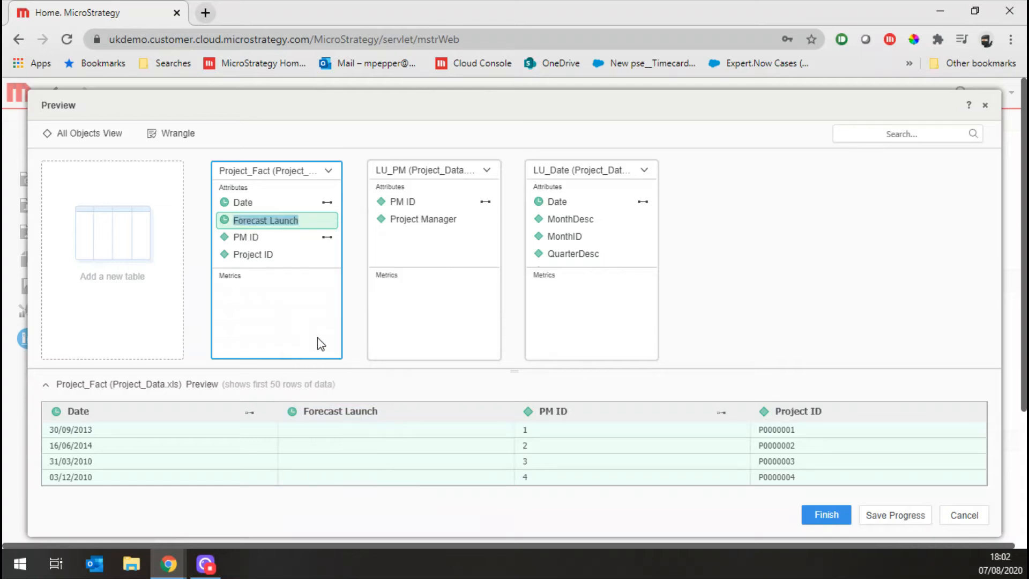
type("Date")
key("Return")
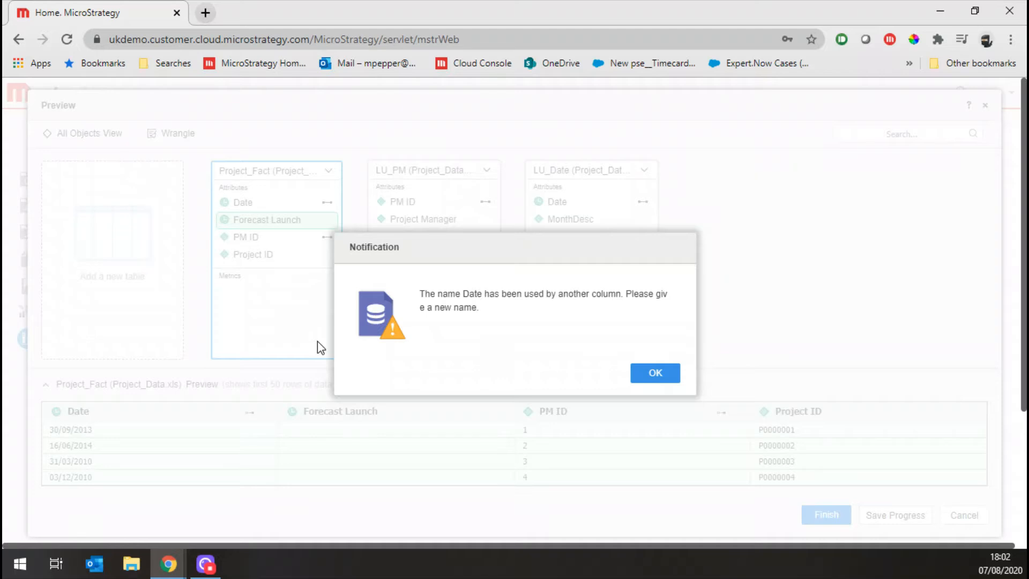
left_click(657, 375)
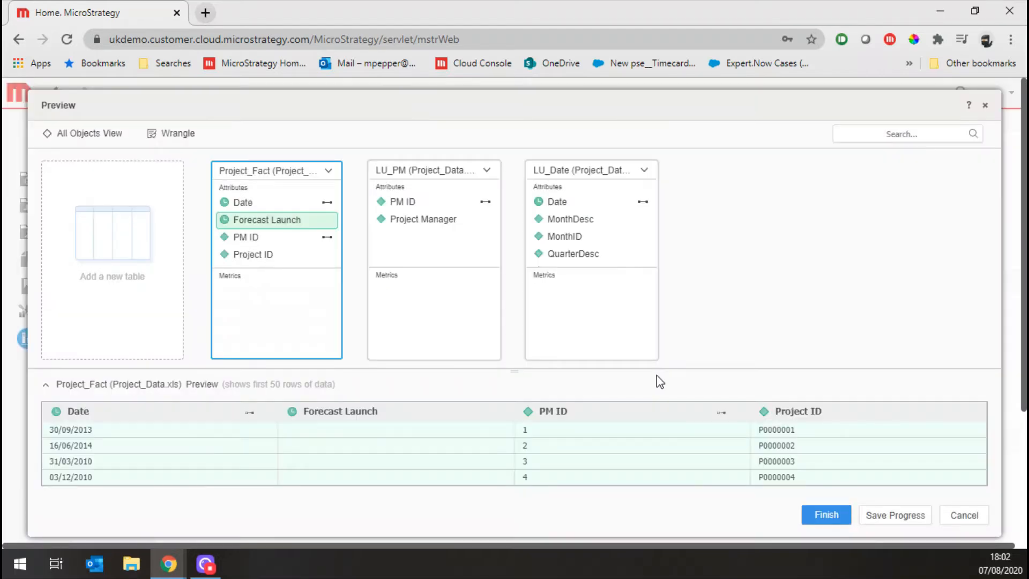
Combine MonthID and MonthDesc of LU_Date into a multi-form attribute named Month
left_click(573, 237)
left_click(574, 221, "ctrl")
right_click(574, 220)
left_click(613, 236)
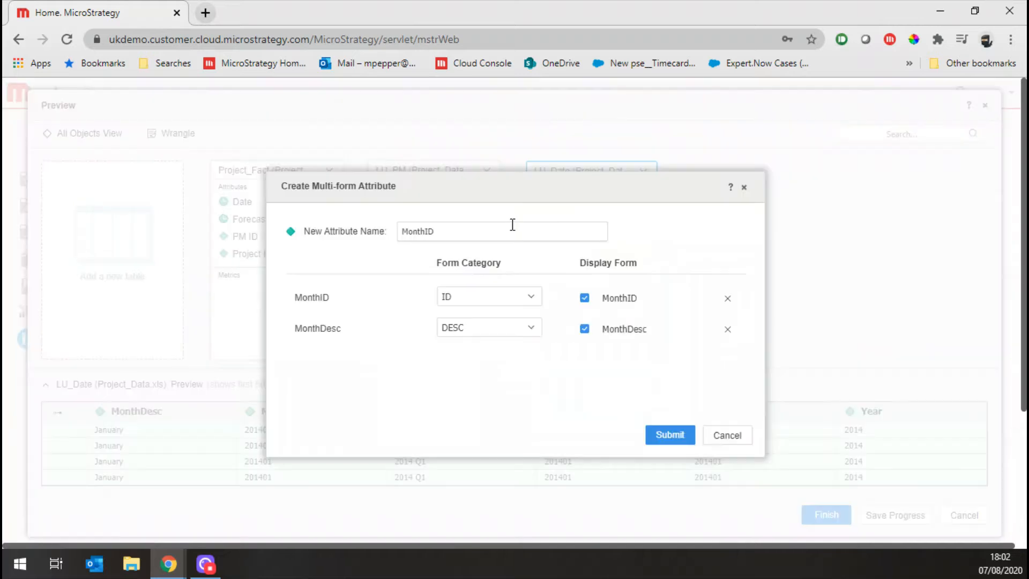
key("BackSpace")
key("BackSpace")
key("BackSpace")
key("BackSpace")
left_click(669, 435)
Combine QuarterID and QuarterDesc of LU_Date into a multi-form attribute named Quarter that displays only the QuarterDesc form
left_click(575, 254)
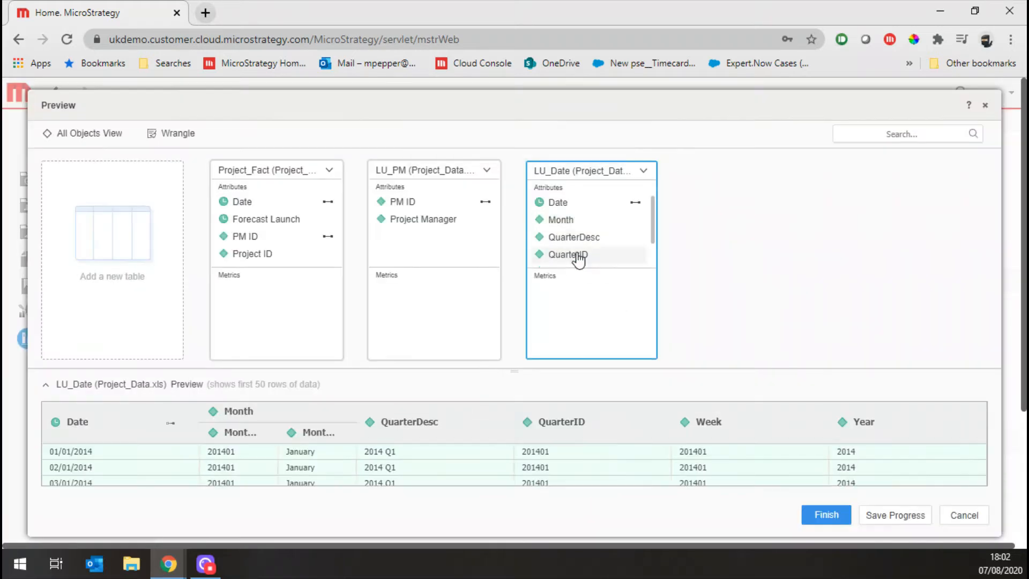
left_click(579, 238, "ctrl")
right_click(579, 238)
left_click(611, 257)
left_click(584, 300)
left_click(490, 238)
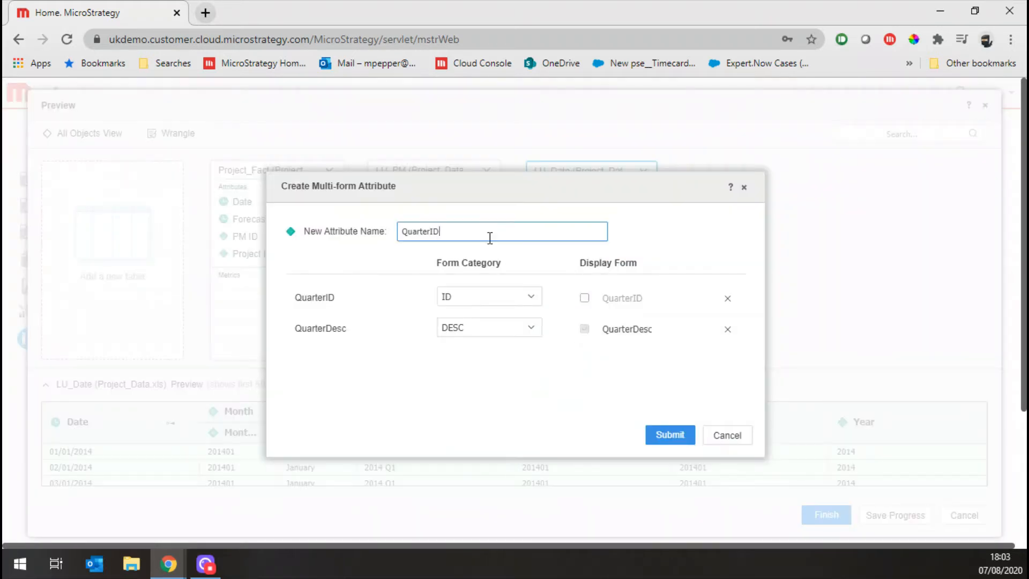
left_click(648, 435)
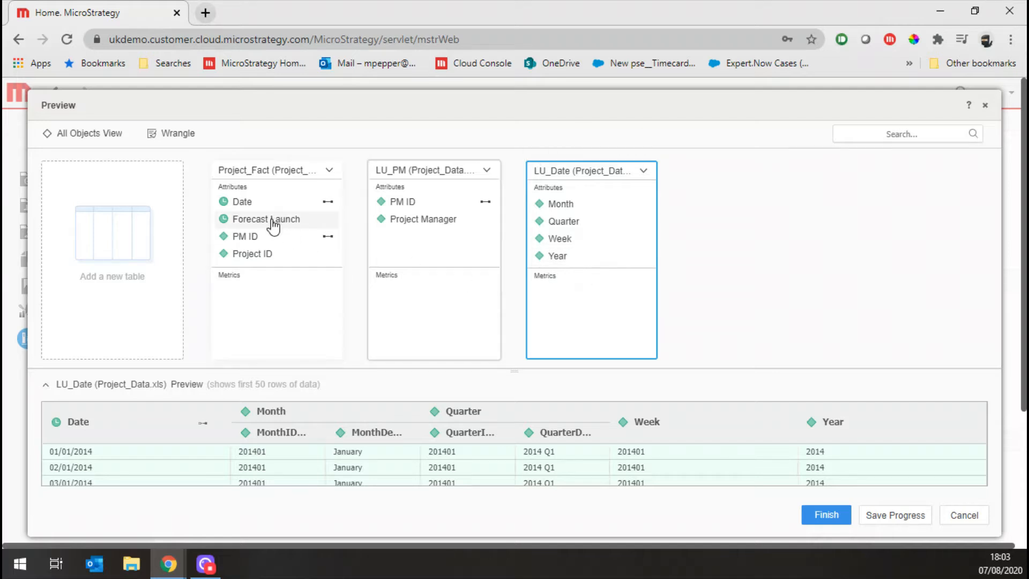
Exclude the Forecast Launch attribute of Project_Fact from the import and rename that table Actual Launch
right_click(273, 224)
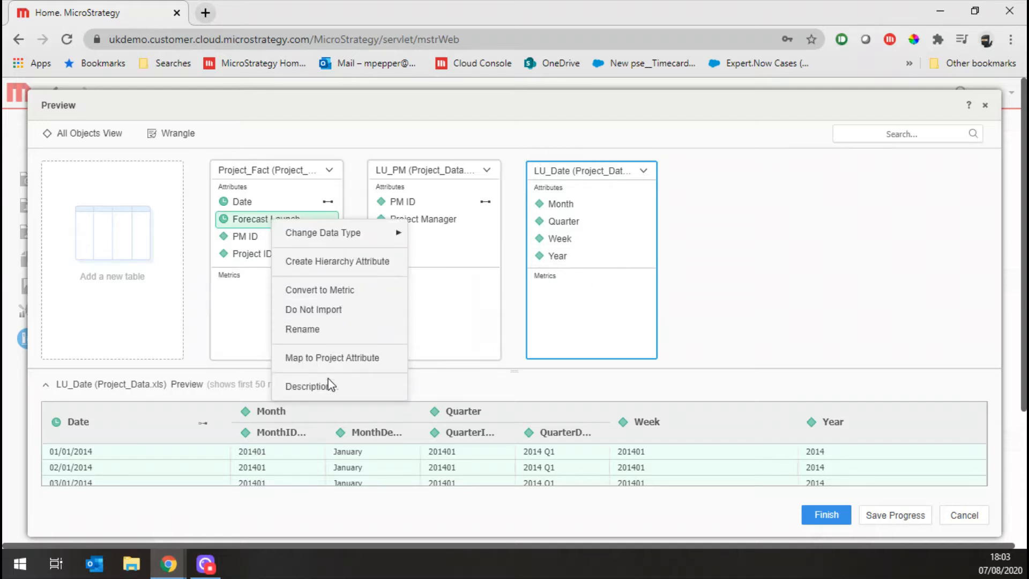
left_click(335, 309)
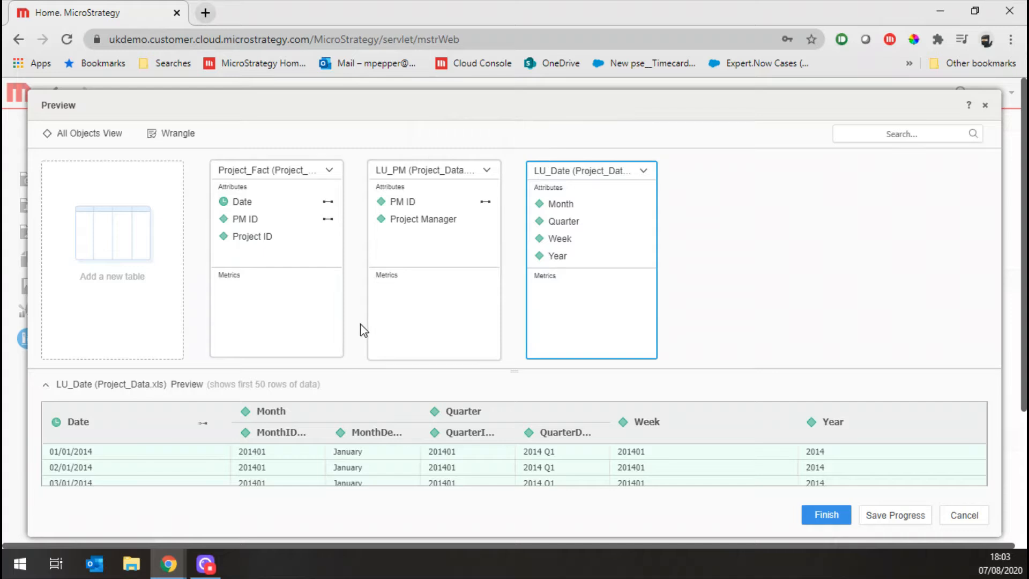
left_click(260, 180)
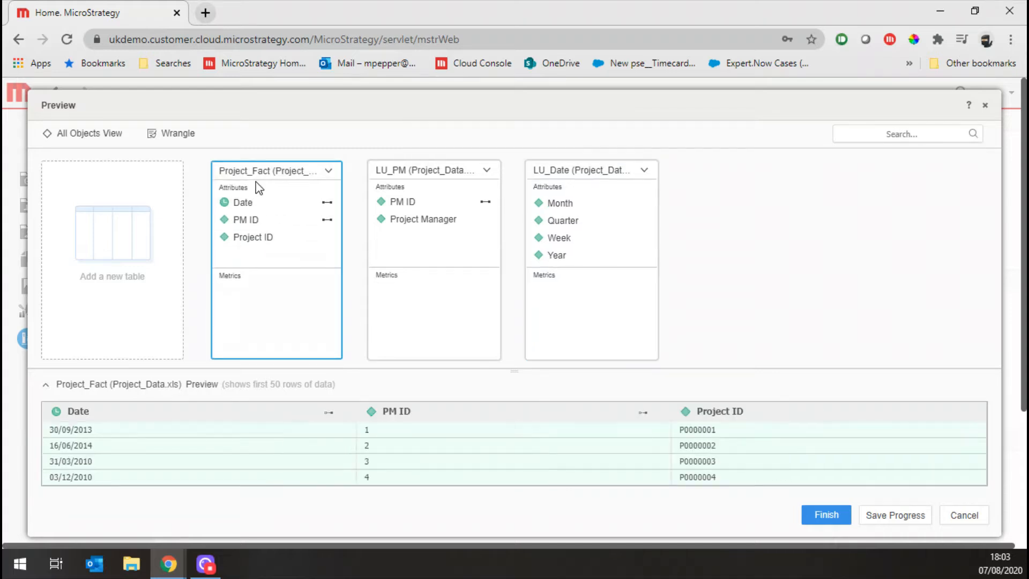
double_click(260, 175)
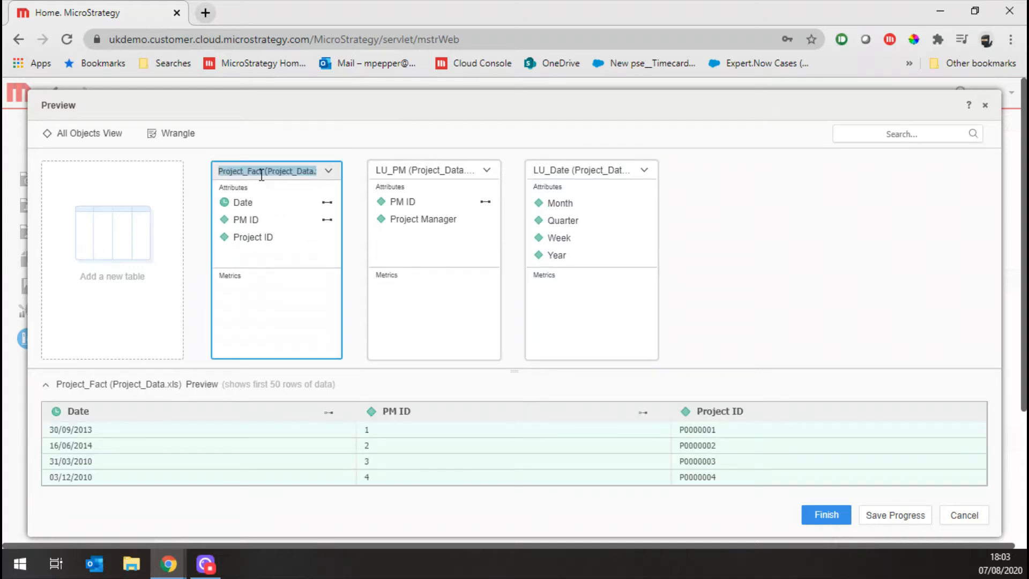
type("Actual Launch")
key("Return")
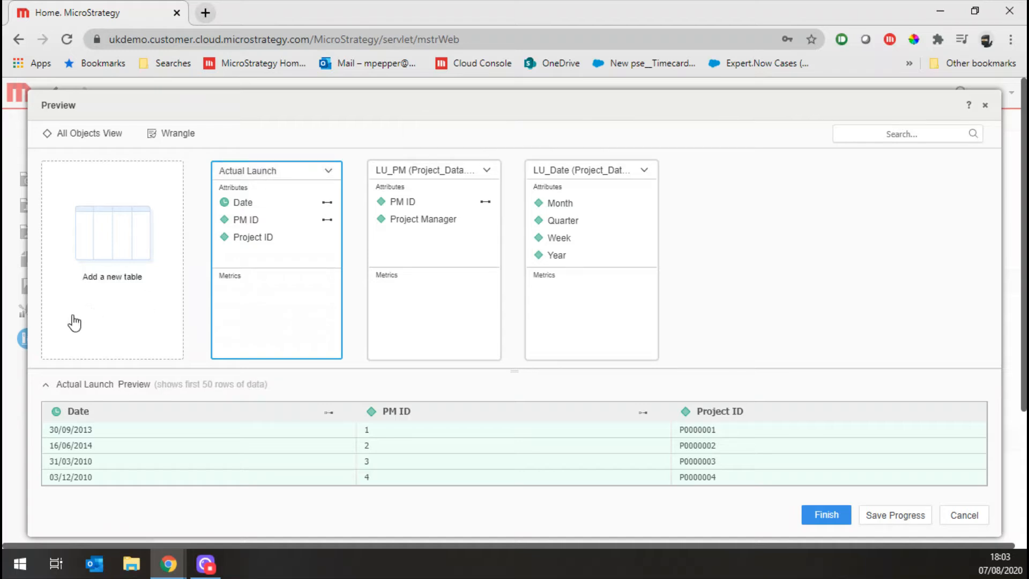
Add only the Project_Fact worksheet of Project_Data.xls from disk again as a new table
left_click(170, 259)
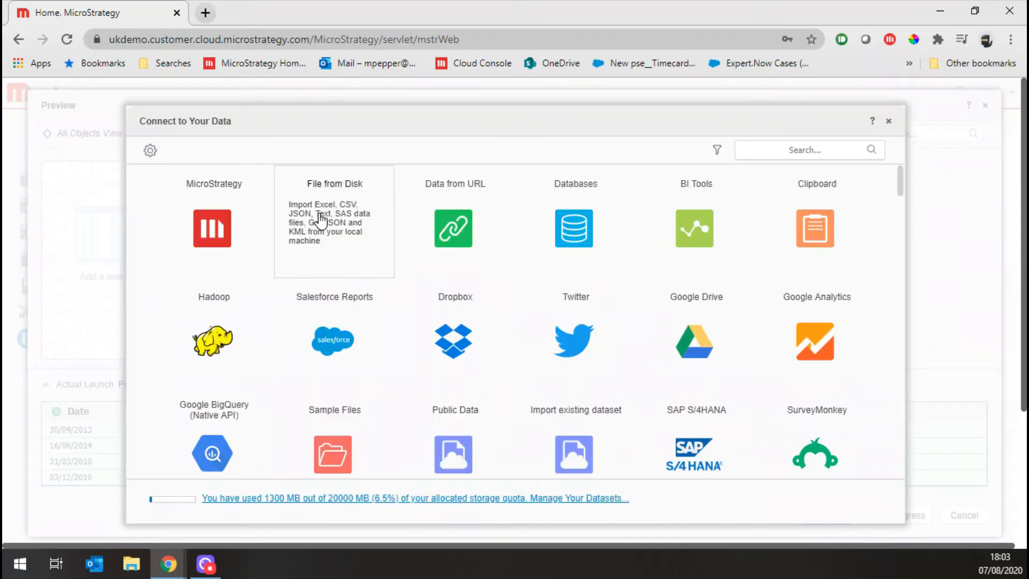
left_click(348, 220)
left_click(517, 379)
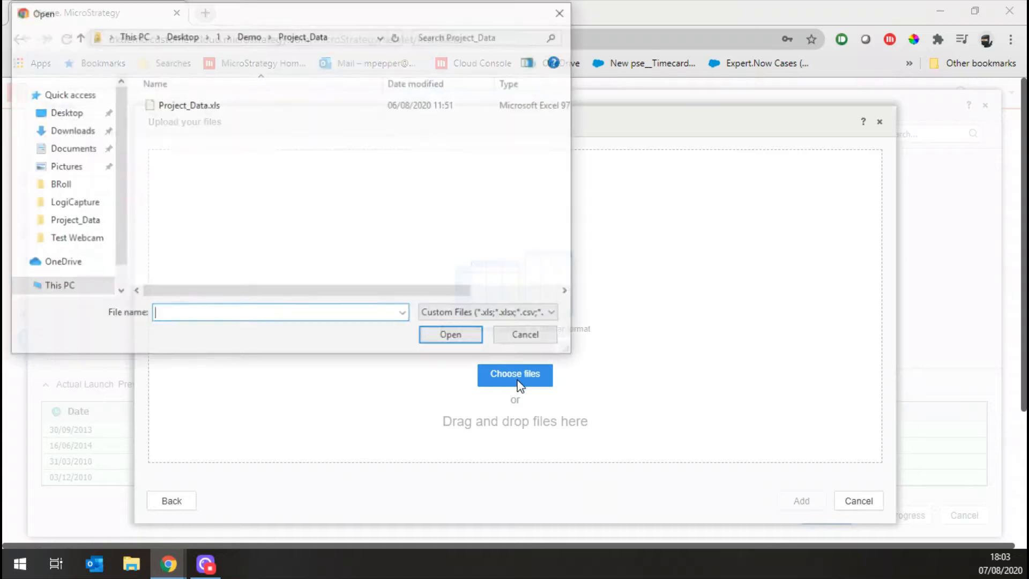
left_click(194, 103)
double_click(194, 105)
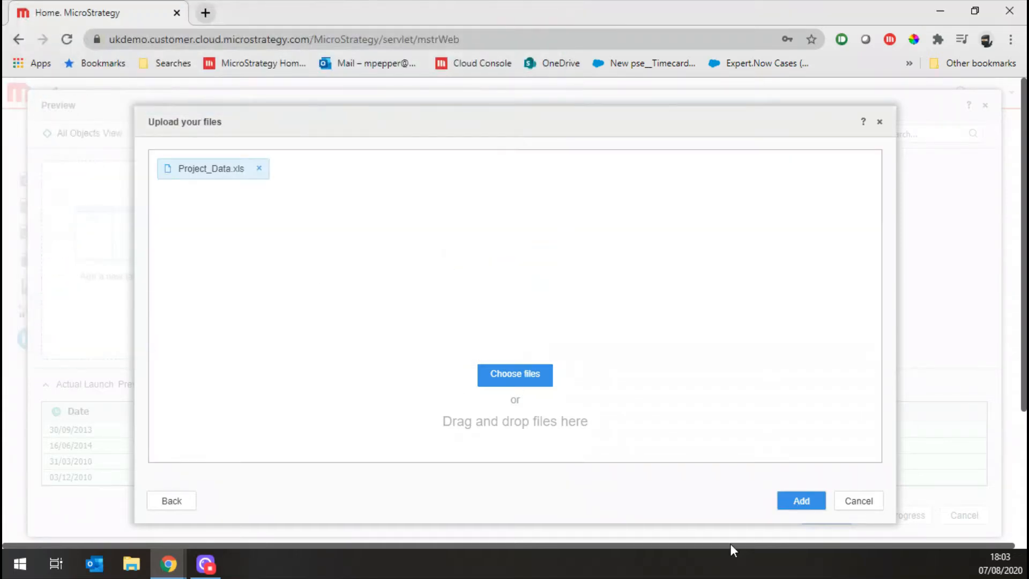
left_click(808, 503)
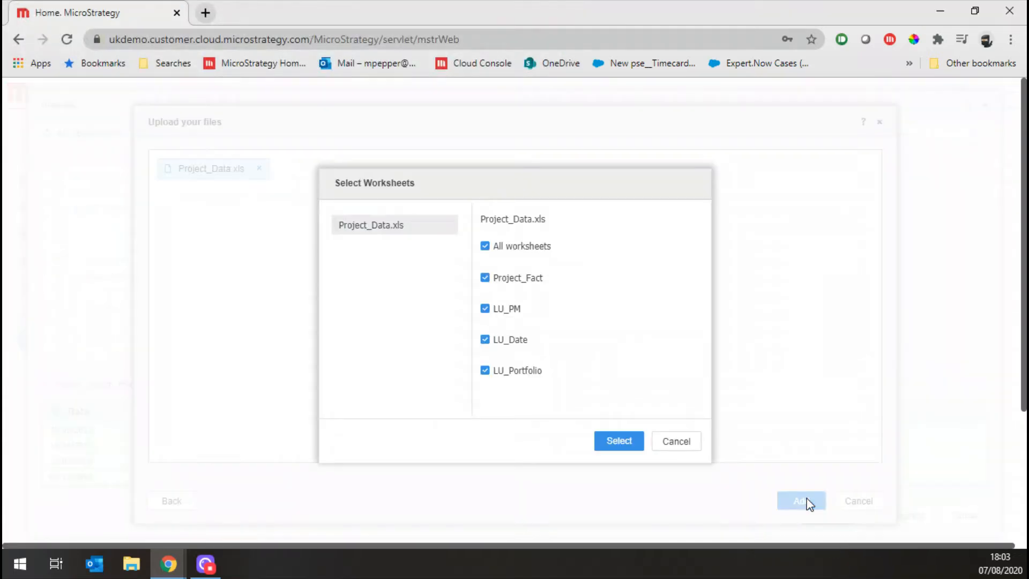
left_click(531, 247)
left_click(516, 278)
left_click(619, 441)
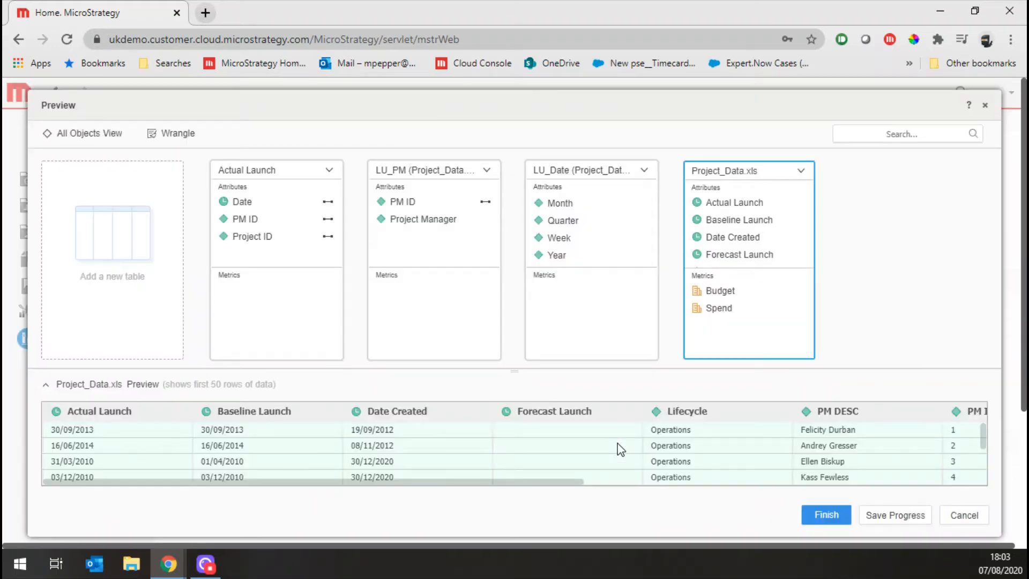
Exclude the Actual Launch, Baseline Launch, Date Created, Lifecycle, PM DESC and Status attributes of the Project_Data.xls table from the import
left_click(736, 206)
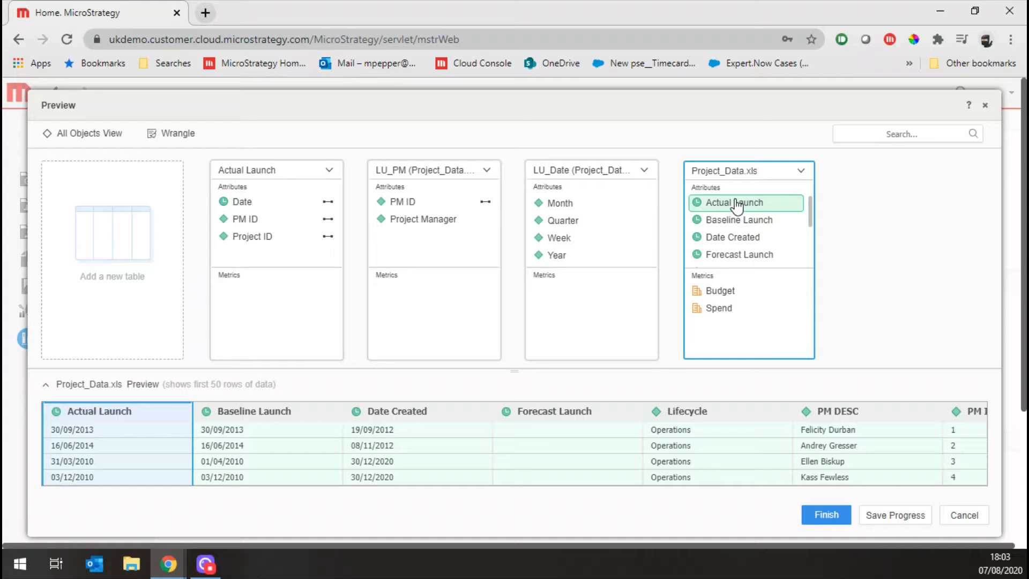
left_click(741, 236, "shift")
right_click(740, 237)
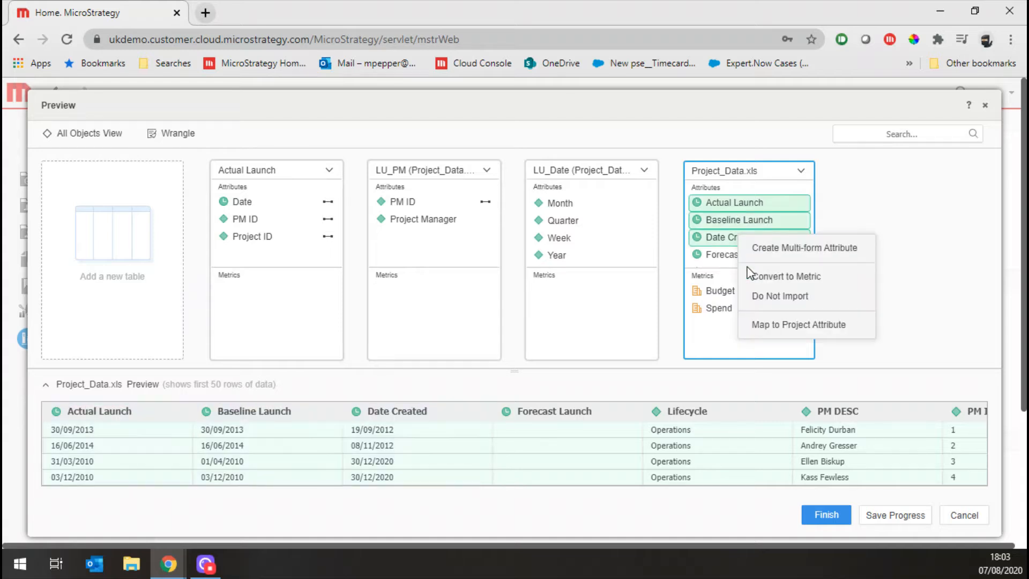
left_click(752, 296)
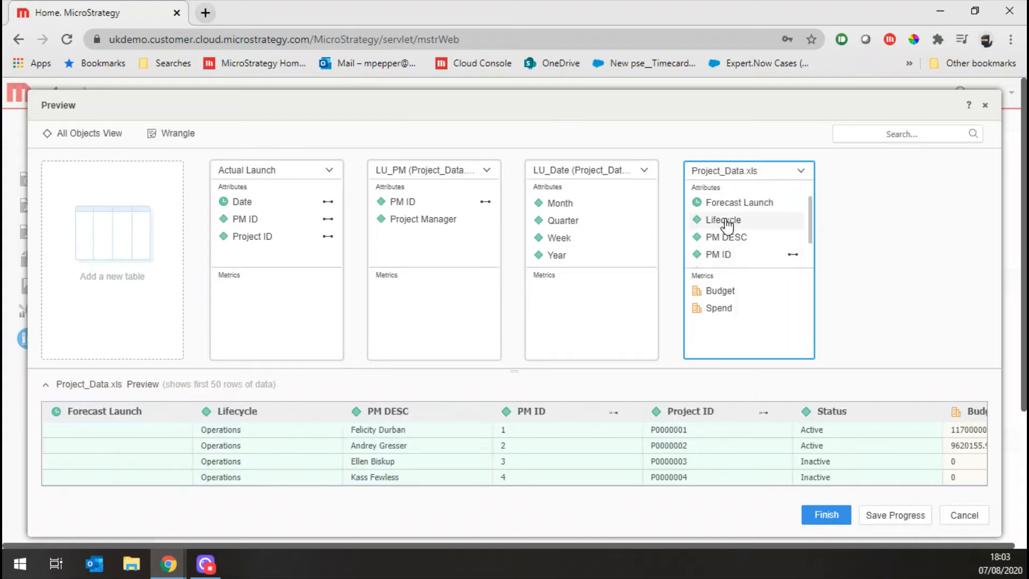
left_click(725, 221)
left_click(735, 239, "shift")
scroll(755, 256, "down", 1)
left_click(741, 254, "ctrl")
right_click(740, 254)
left_click(790, 315)
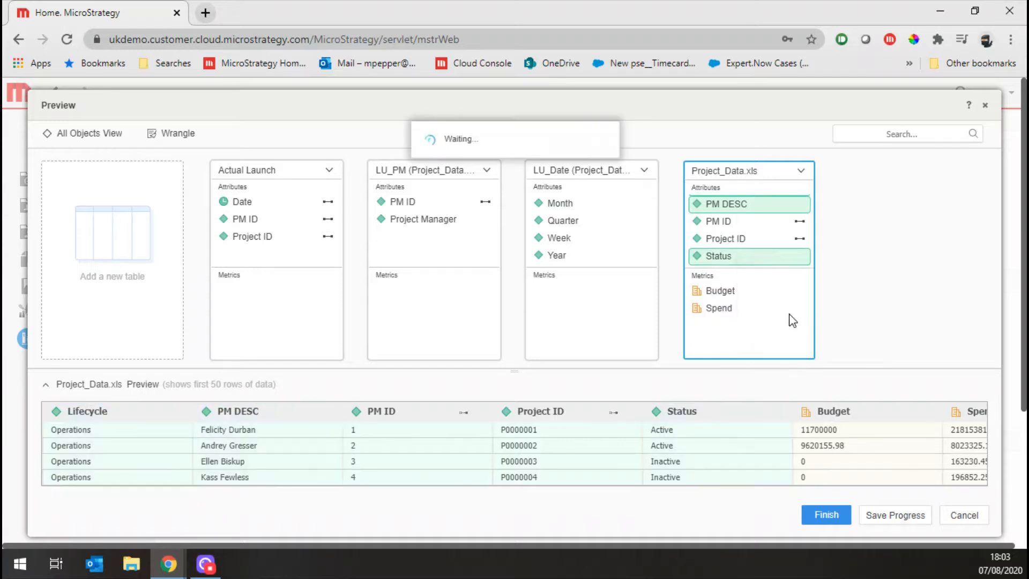
Exclude the Budget and Spend metrics of the Project_Data.xls table from the import
left_click(728, 290)
left_click(732, 309, "shift")
right_click(734, 312)
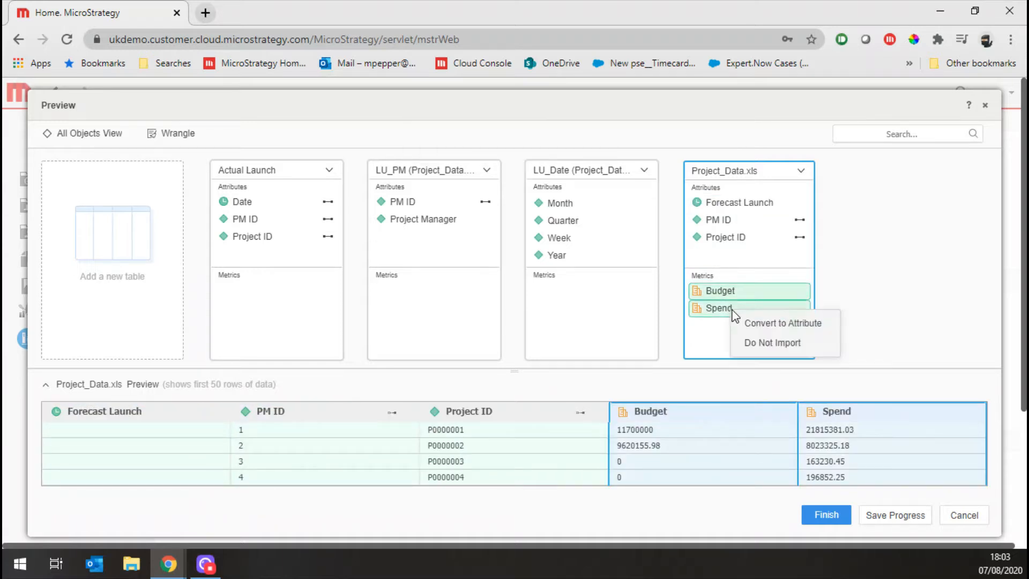
left_click(764, 343)
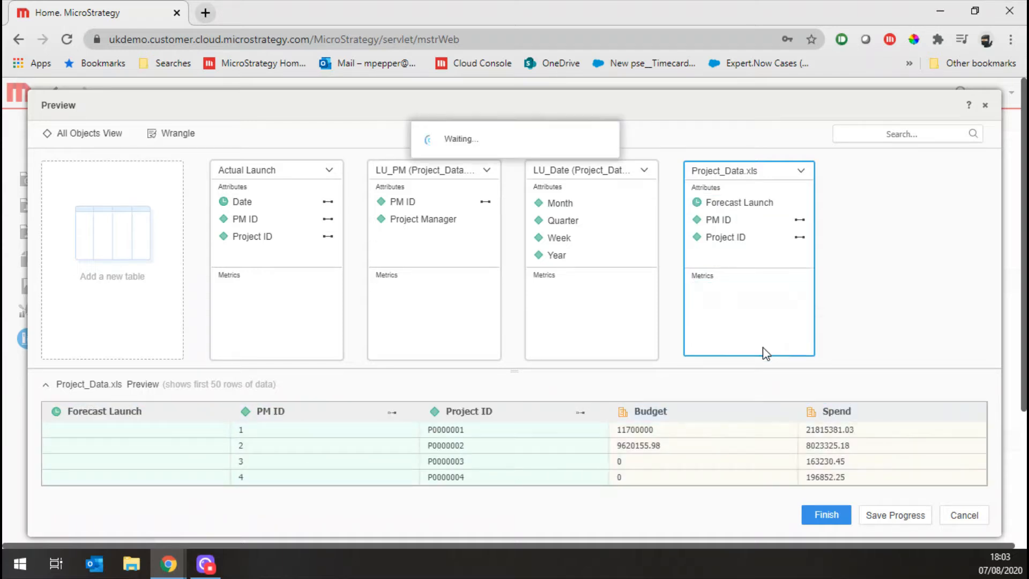
Rename the Forecast Launch attribute of the Project_Data.xls table to Date and map it to the existing Date attributes
left_click(718, 205)
right_click(718, 204)
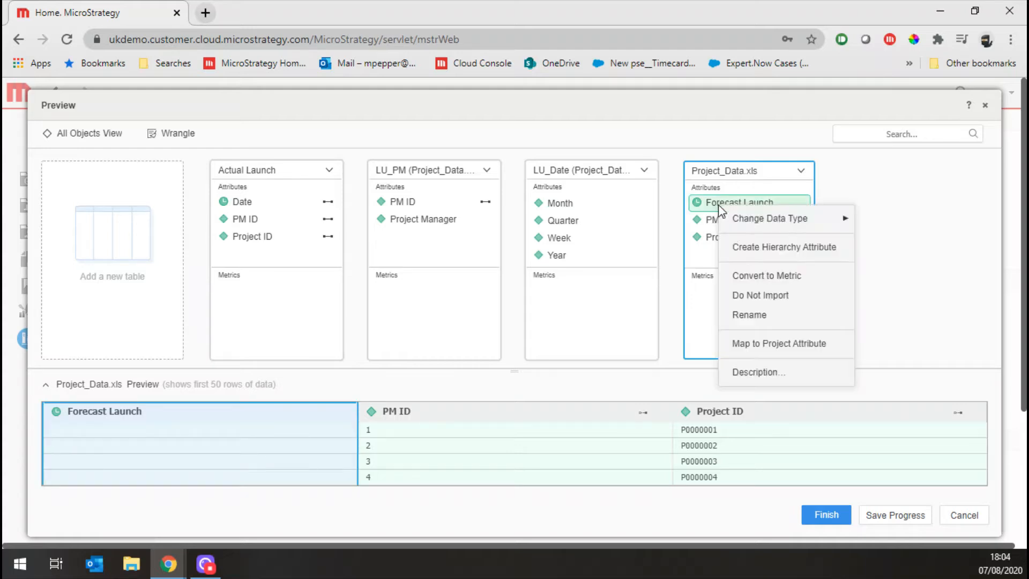
left_click(758, 314)
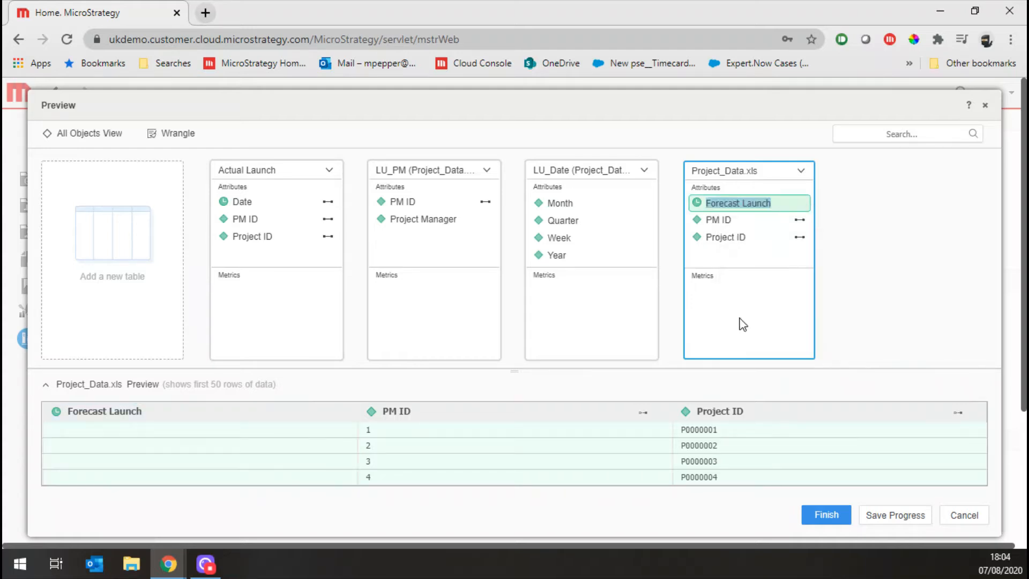
type("Date")
key("Return")
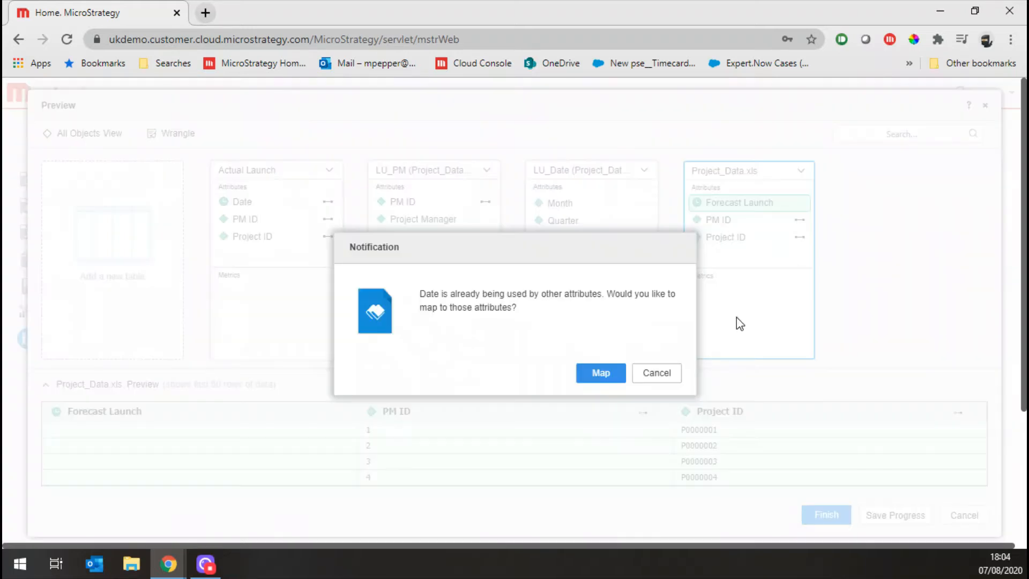
left_click(601, 373)
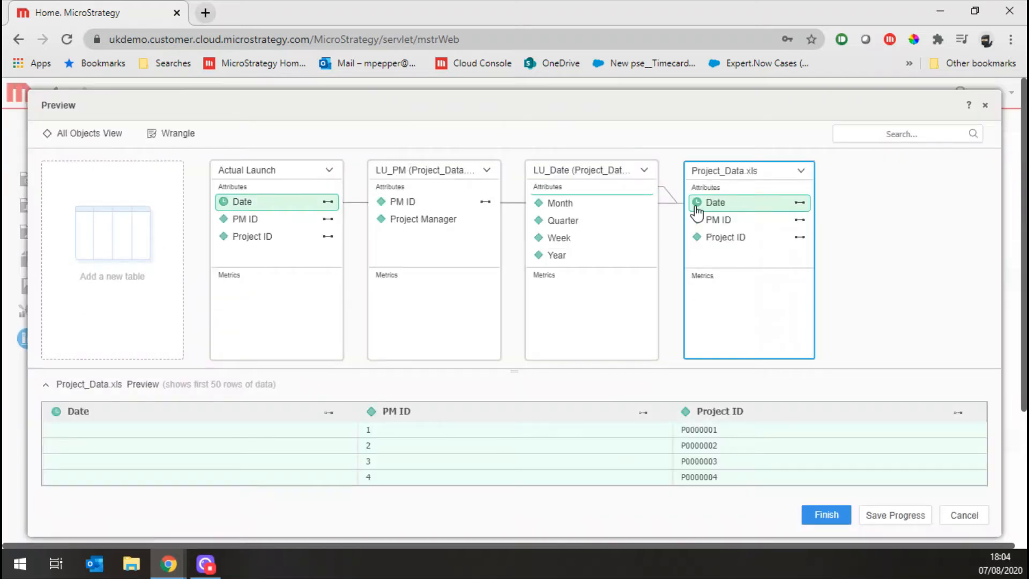
scroll(609, 244, "up", 1)
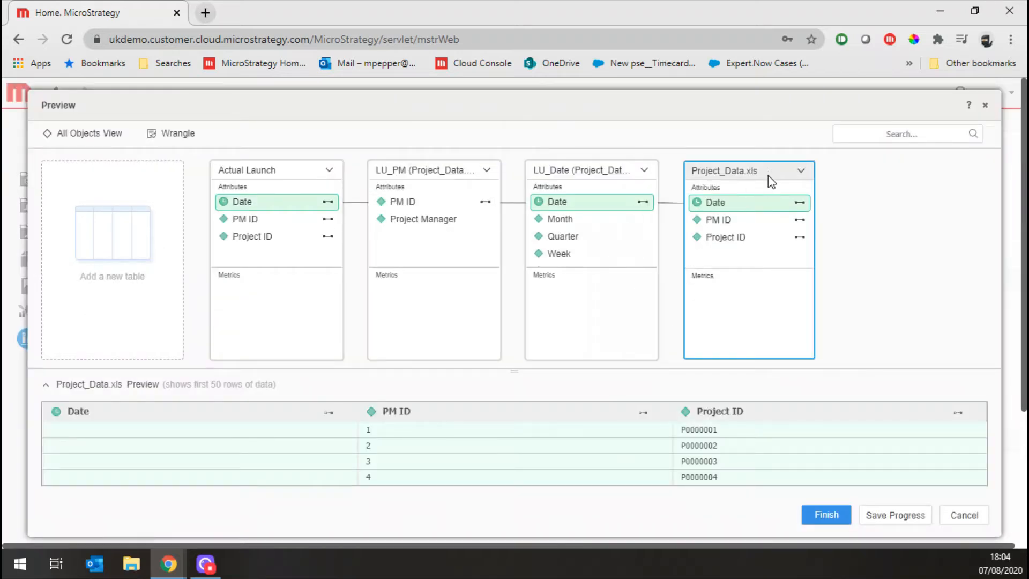
Rename the Project_Data.xls table to Forecast Launch
double_click(742, 177)
type("Forecast L")
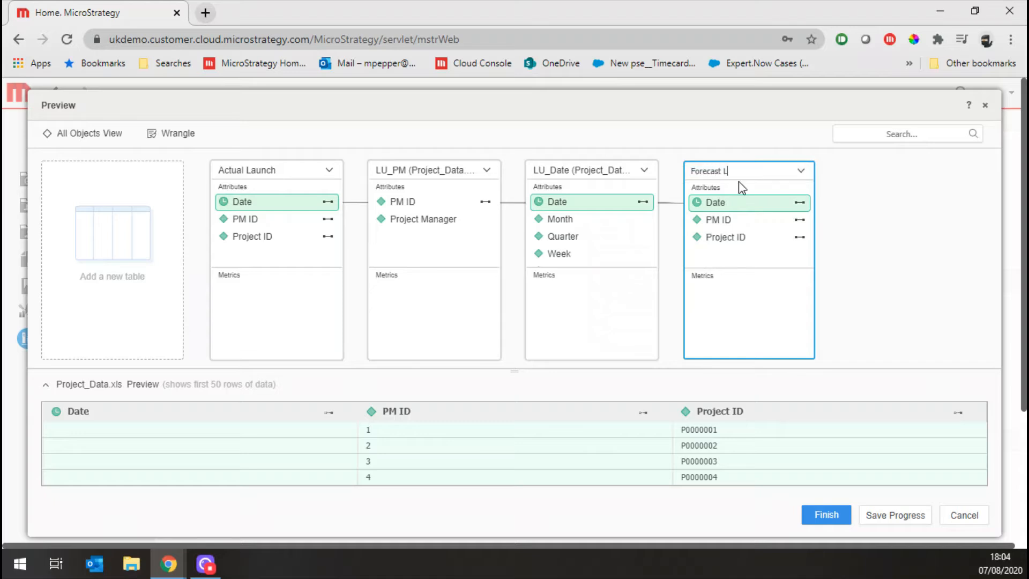
type("aunch")
key("Return")
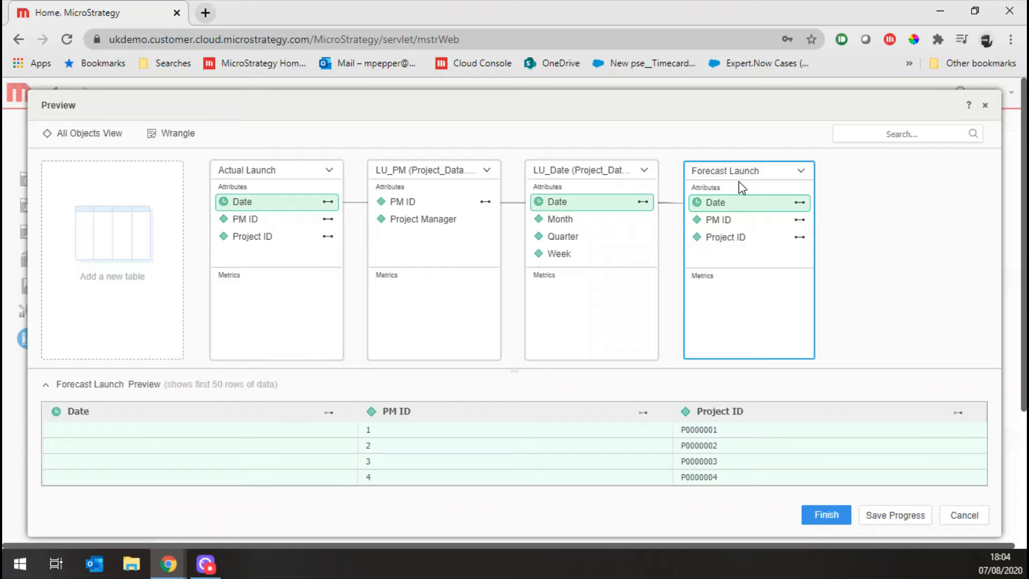
Combine PM ID and Project Manager of LU_PM into a multi-form attribute named Project Manager that displays only the Project Manager form
left_click(406, 206)
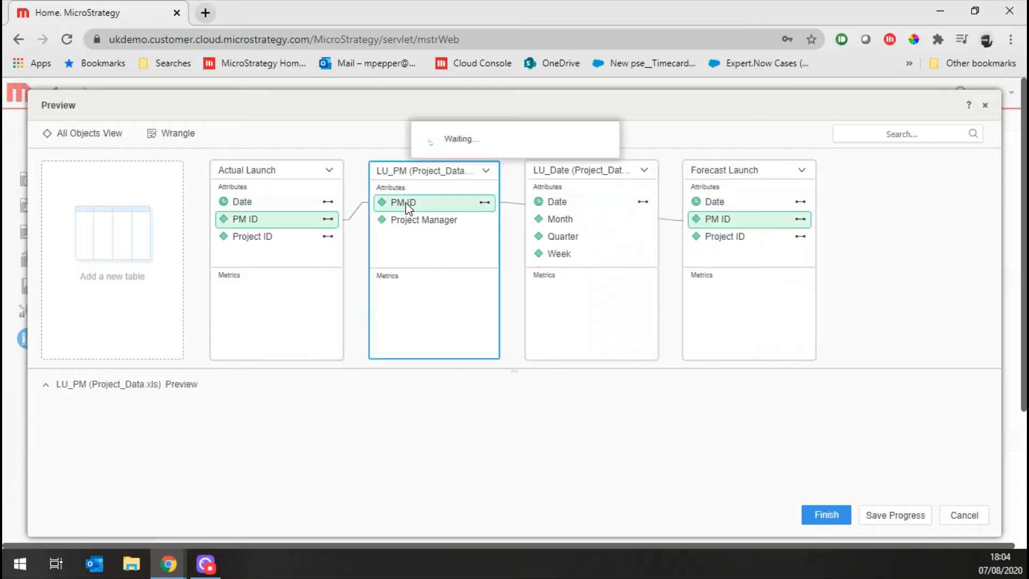
right_click(410, 219)
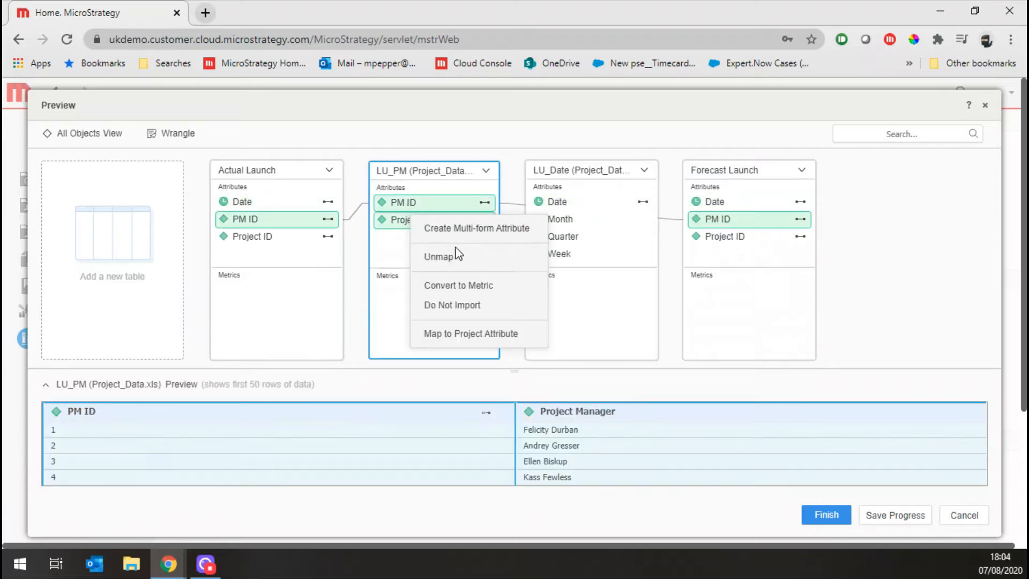
left_click(474, 227)
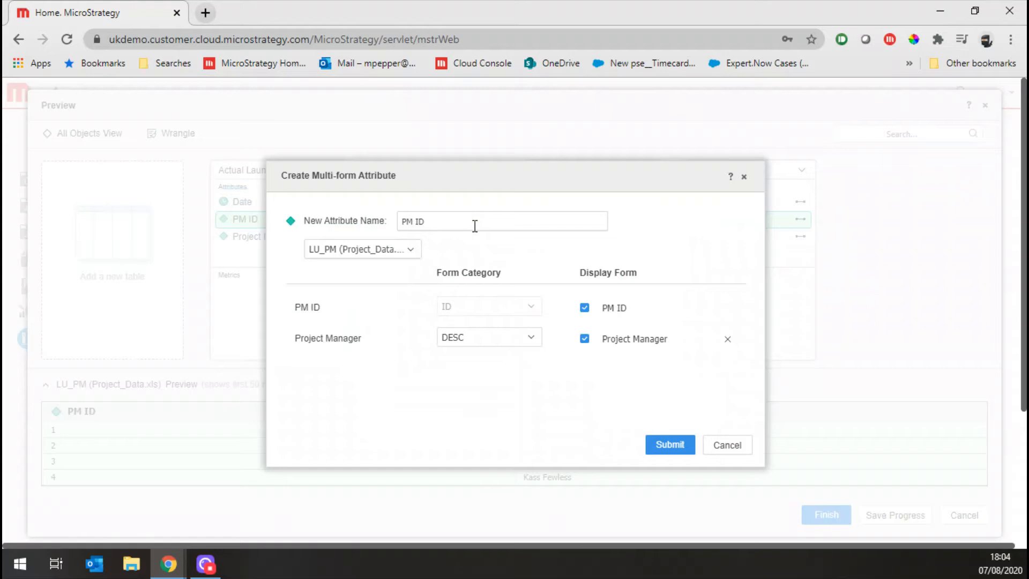
left_click(507, 227)
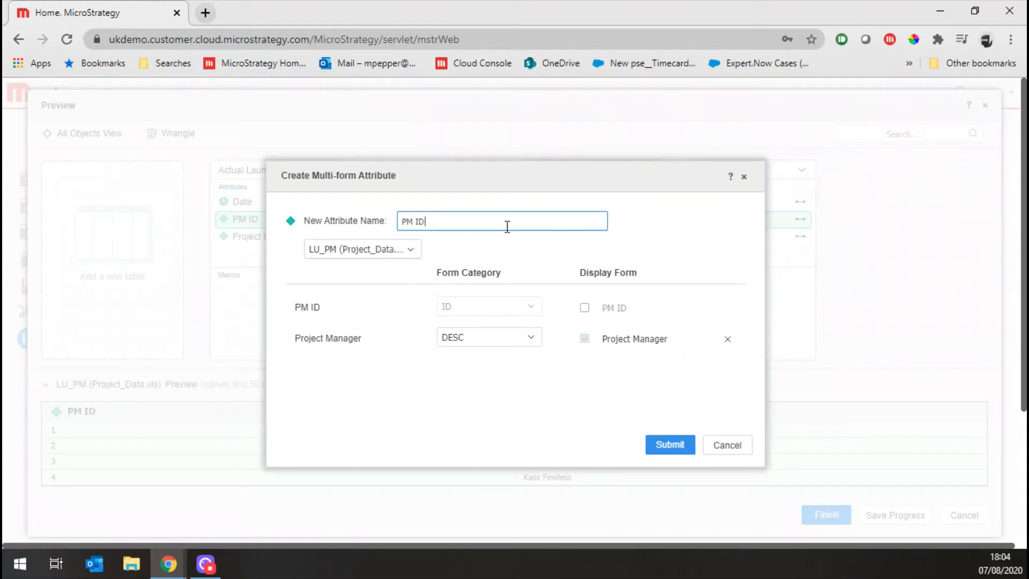
key("ctrl+a")
type("Pro")
left_click(669, 445)
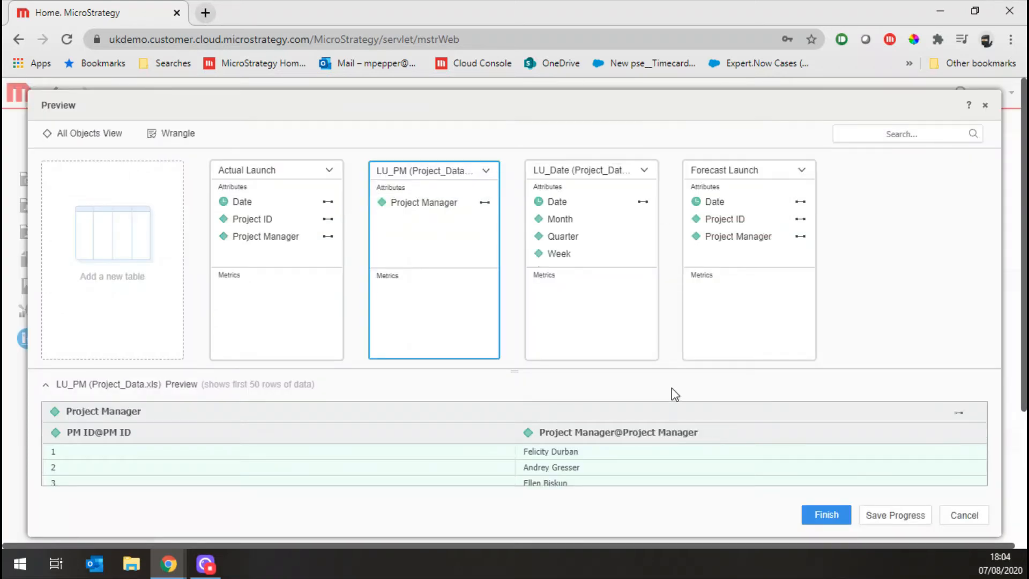
Finish the import by saving the dataset as MTDI Alias and open it in a new dossier
left_click(815, 515)
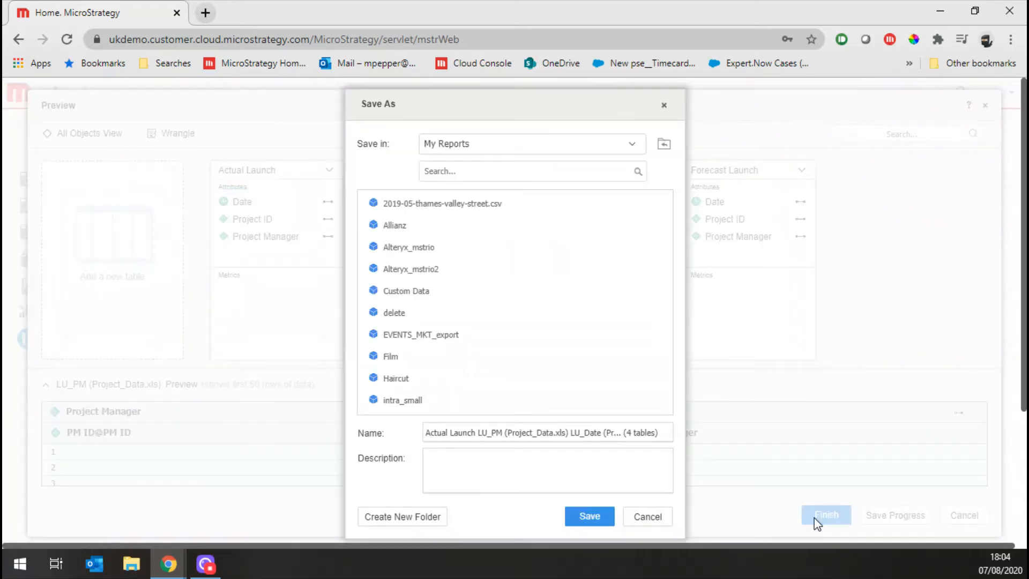
left_click(504, 144)
left_click(483, 204)
double_click(483, 205)
Widen the datasets list and hide the Row Count metrics of the LU_Date and LU_PM tables
left_click_drag(168, 294, 202, 293)
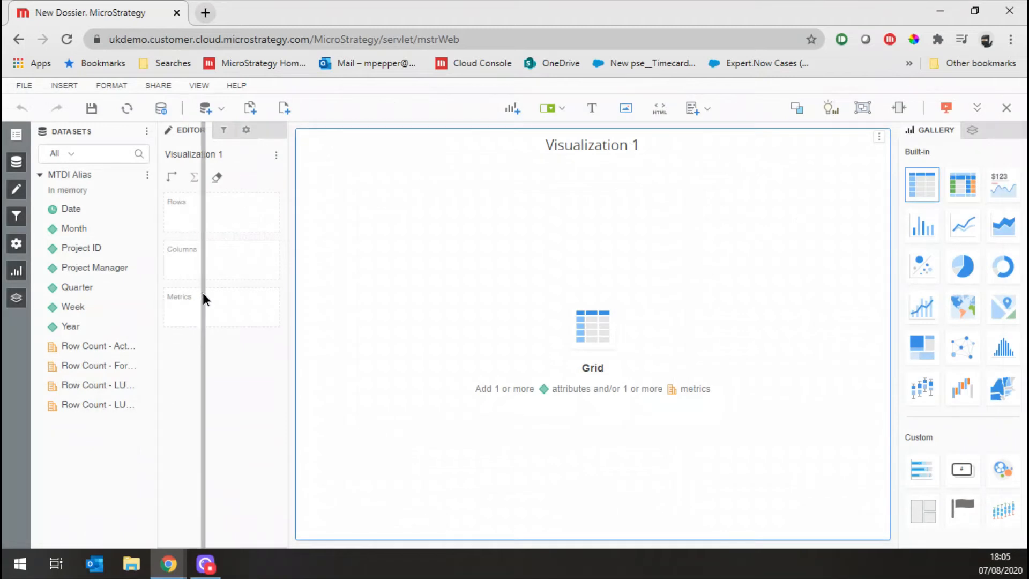
left_click(159, 385)
left_click(156, 405, "ctrl")
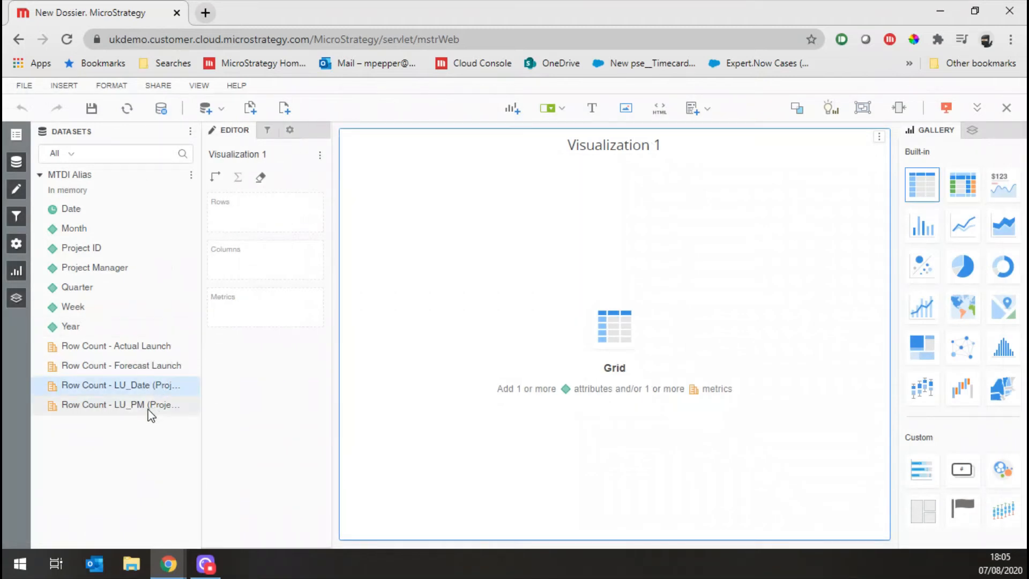
right_click(152, 414)
left_click(173, 475)
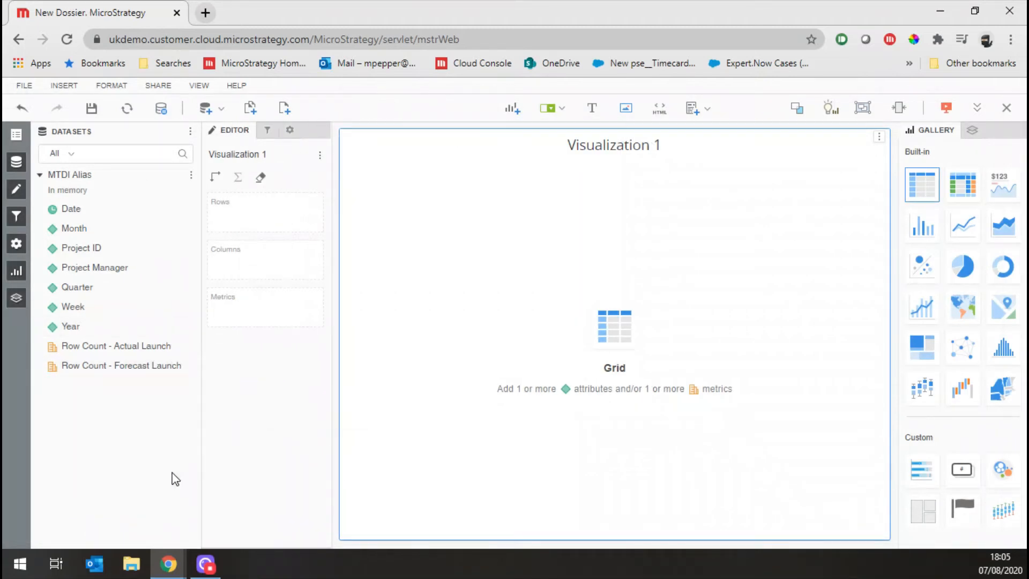
Rename the Row Count - Actual Launch metric as #Actual Launch
right_click(108, 350)
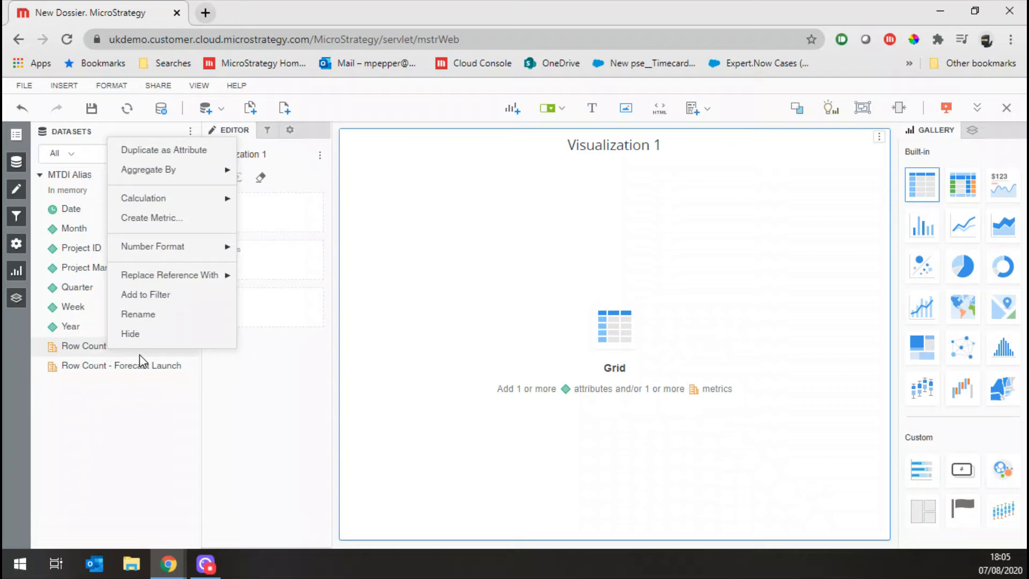
left_click(143, 315)
type("#Ac")
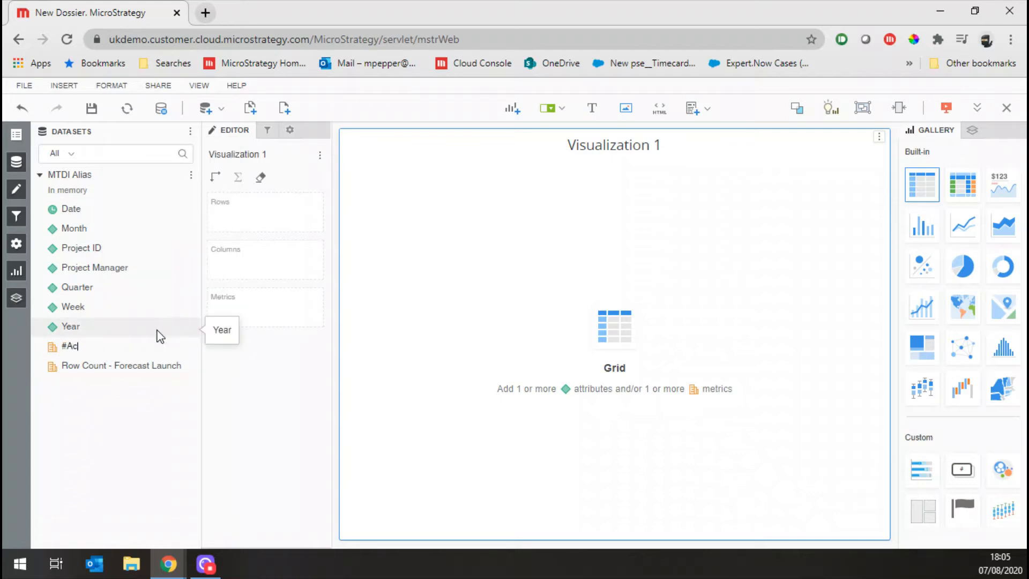
type("tual Launch")
key("Return")
Rename the Row Count - Forecast Launch metric as #Forecast Launch
right_click(141, 370)
left_click(185, 335)
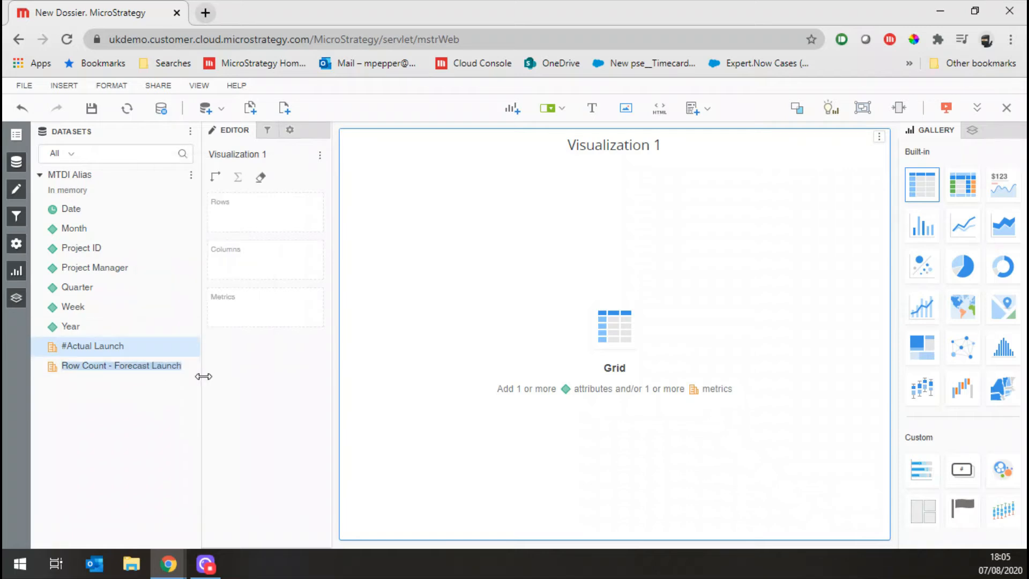
type("#")
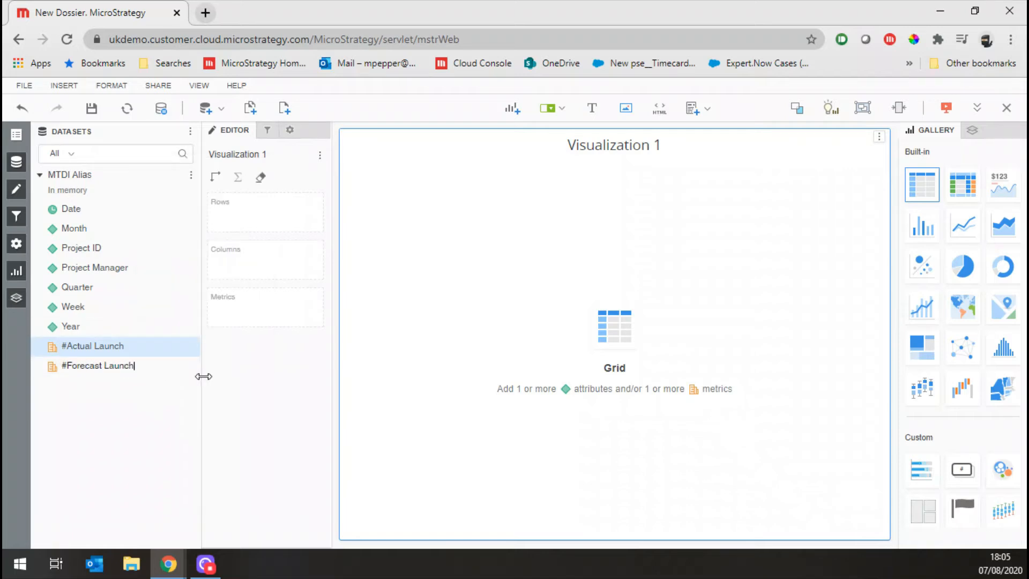
type("Forecast Launch")
key("Return")
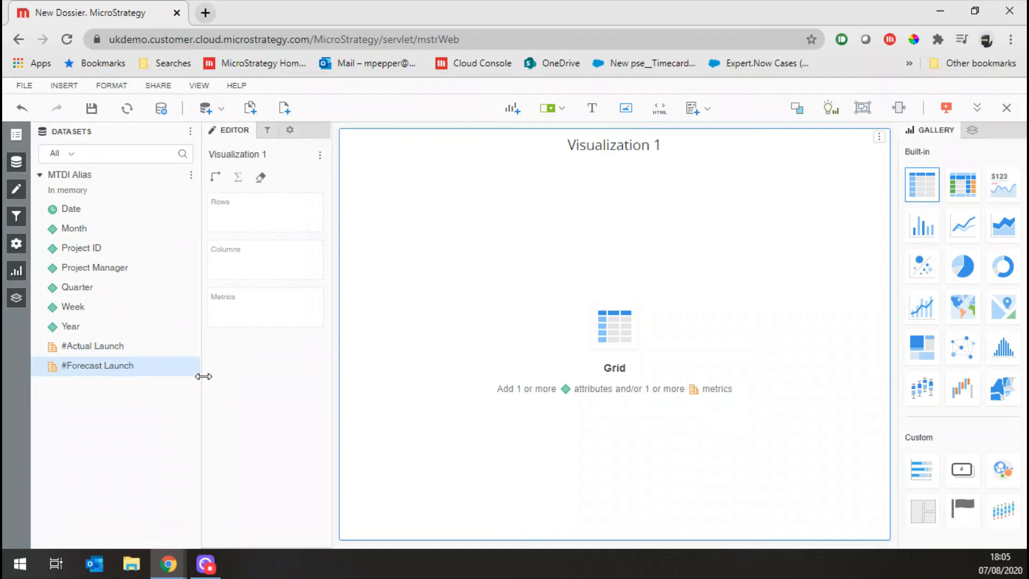
Create a calculated metric that adds #Actual Launch and #Forecast Launch together
left_click(94, 346)
right_click(96, 346)
left_click(99, 366, "ctrl")
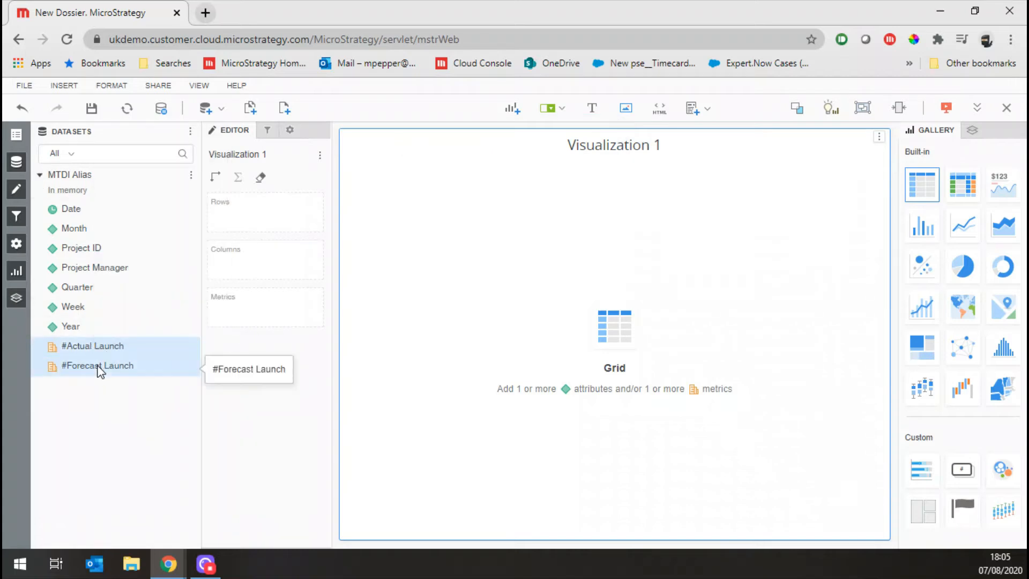
right_click(98, 367)
mouse_move(145, 376)
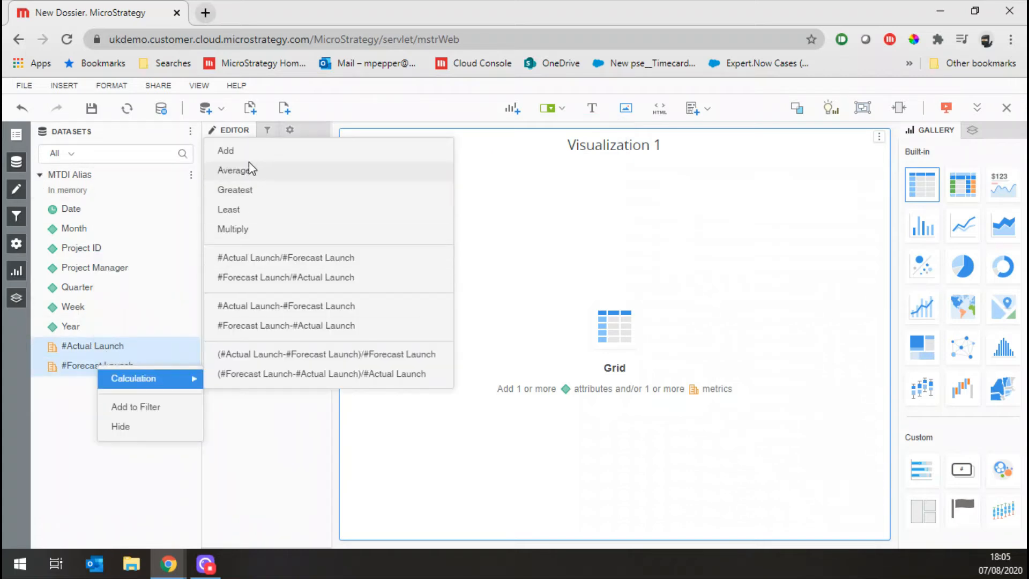
left_click(228, 150)
Rename the calculated sum metric as Total Projects
right_click(153, 346)
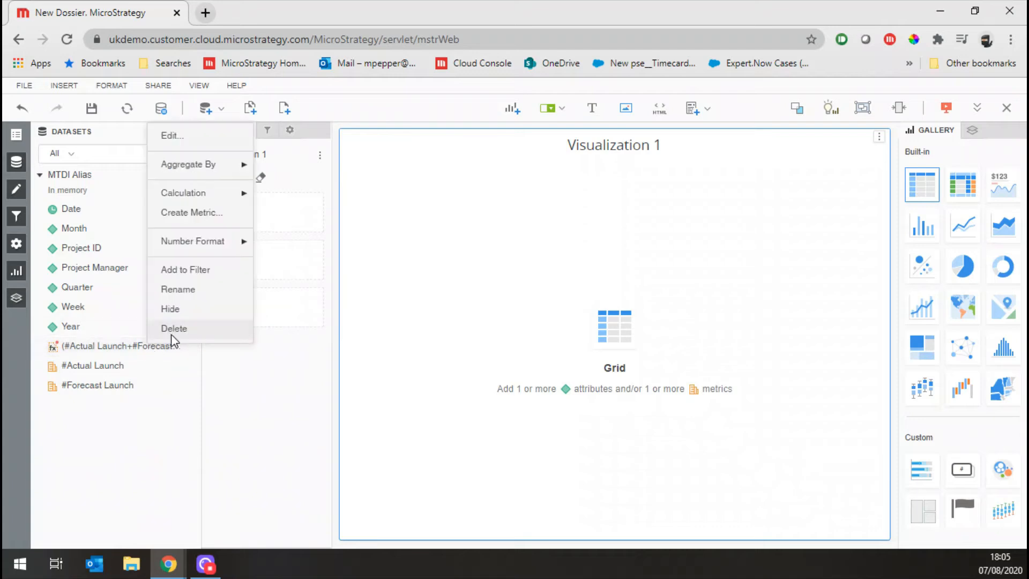
left_click(182, 289)
type("Tt")
type("tal Project")
type("s")
key("Return")
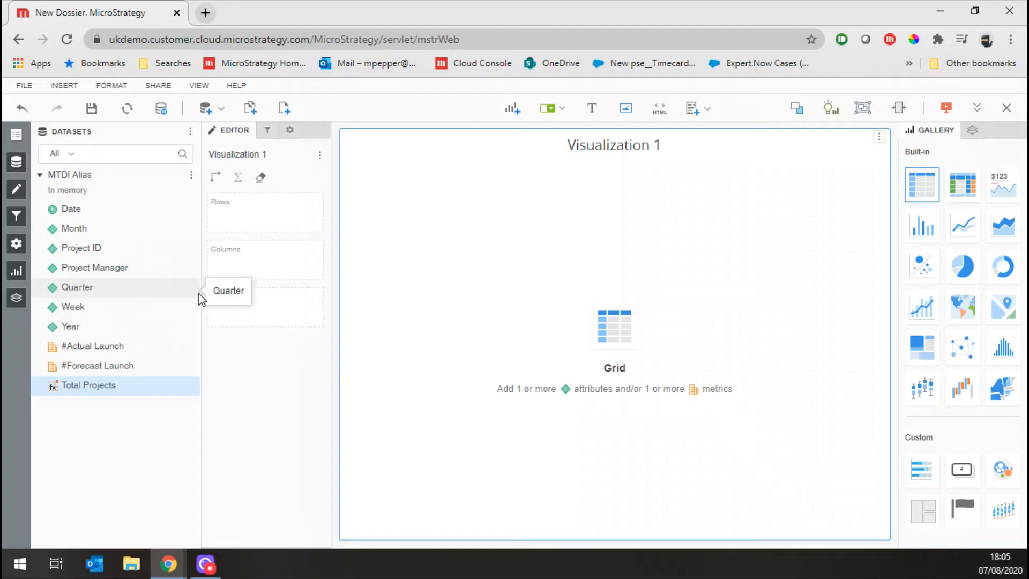
Add Year as a chapter filter, display it as check boxes and include only 2019
left_click(267, 130)
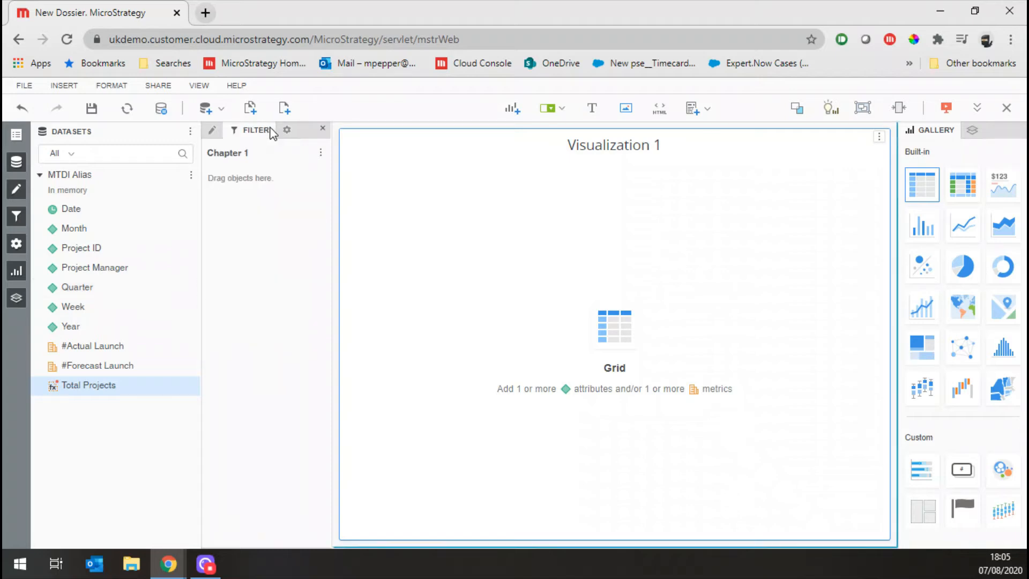
left_click_drag(74, 327, 279, 264)
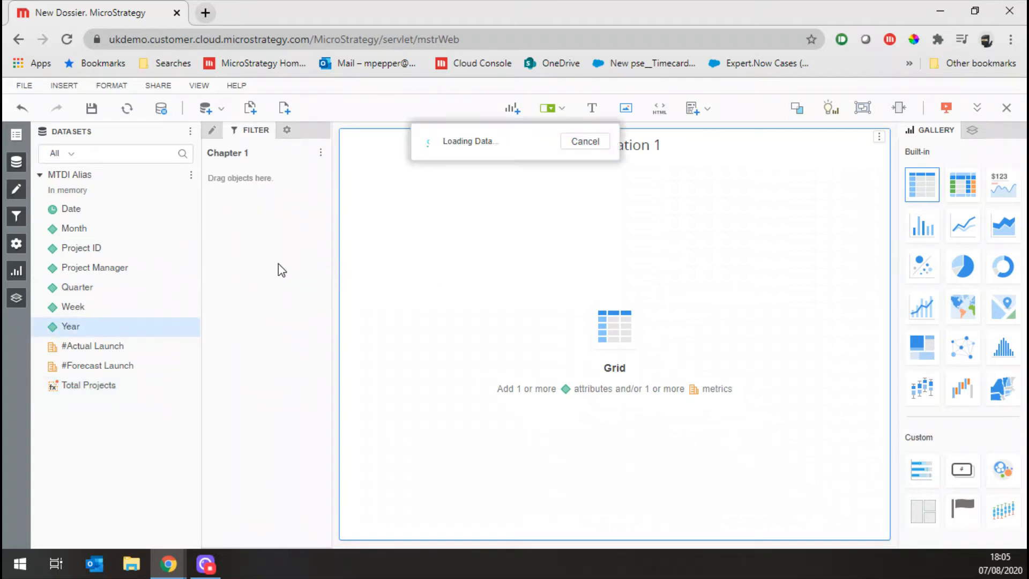
left_click(310, 181)
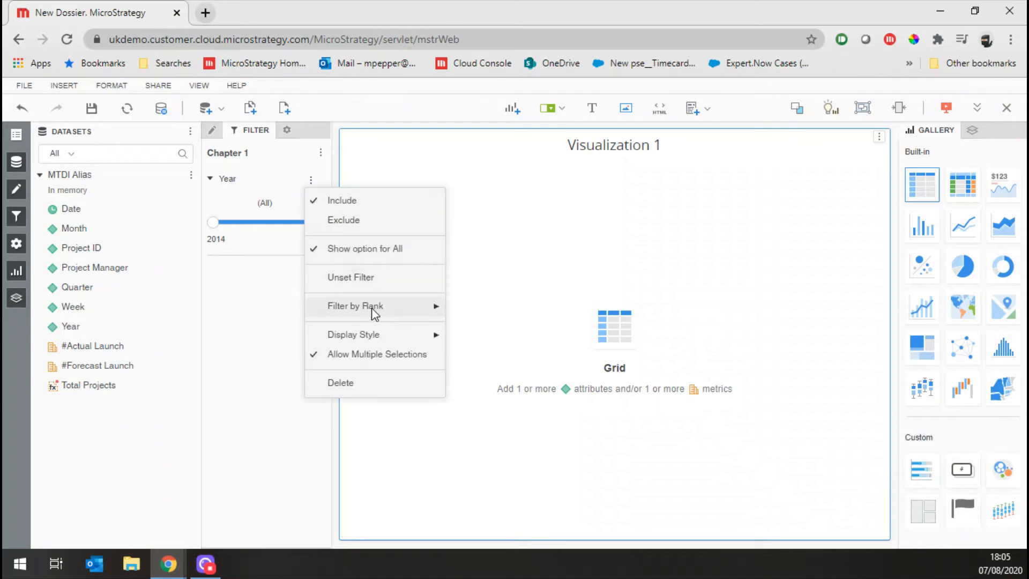
mouse_move(386, 333)
left_click(472, 339)
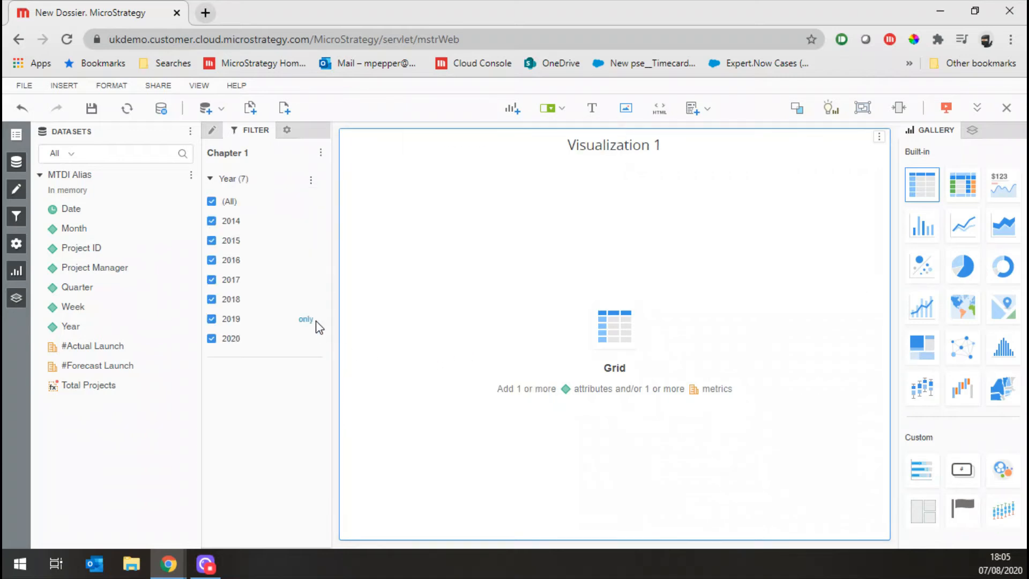
left_click(306, 320)
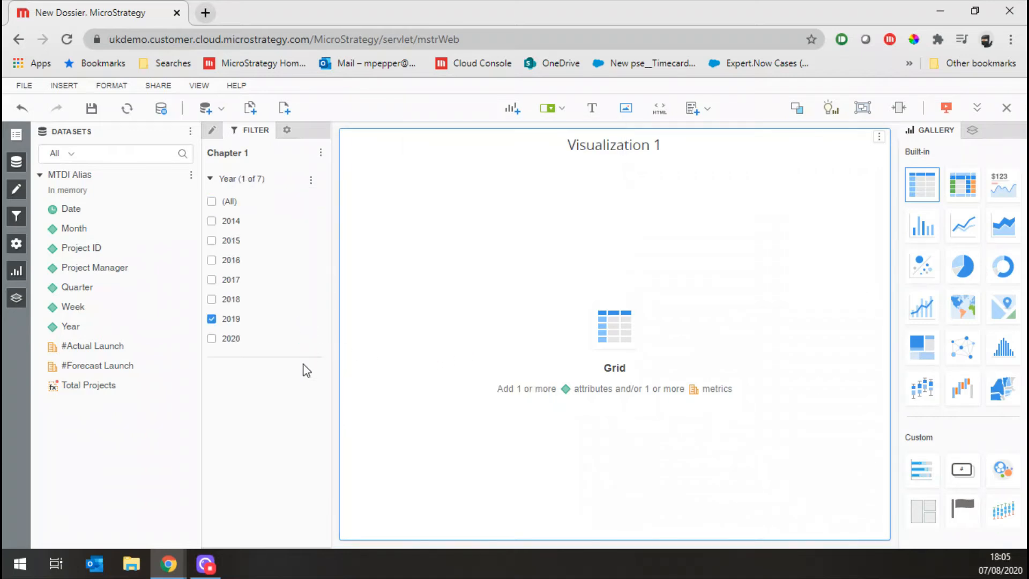
Fill the grid with Project Manager and the metrics #Forecast Launch, #Actual Launch and Total Projects, in that order
double_click(115, 269)
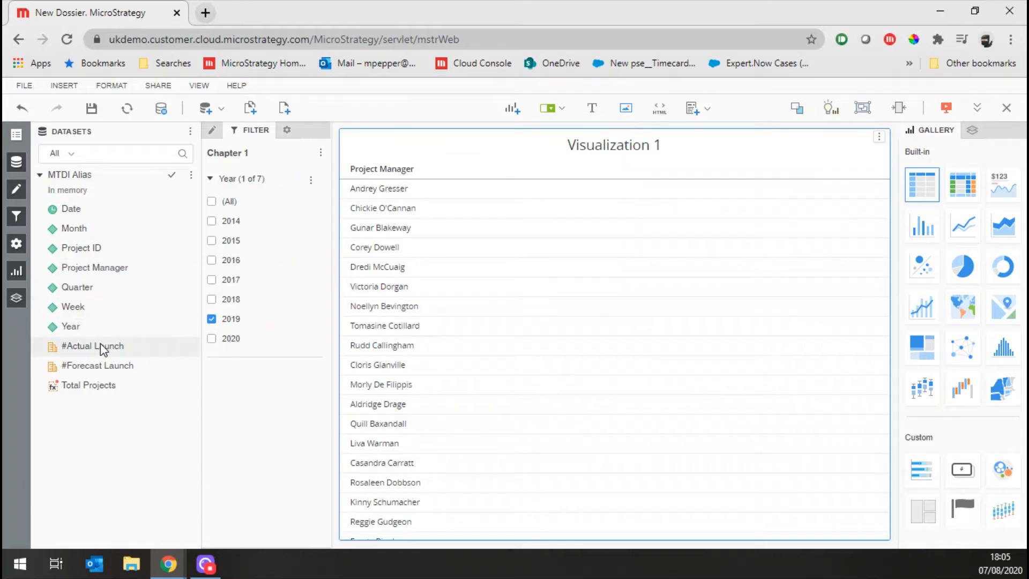
left_click(96, 365)
double_click(96, 365)
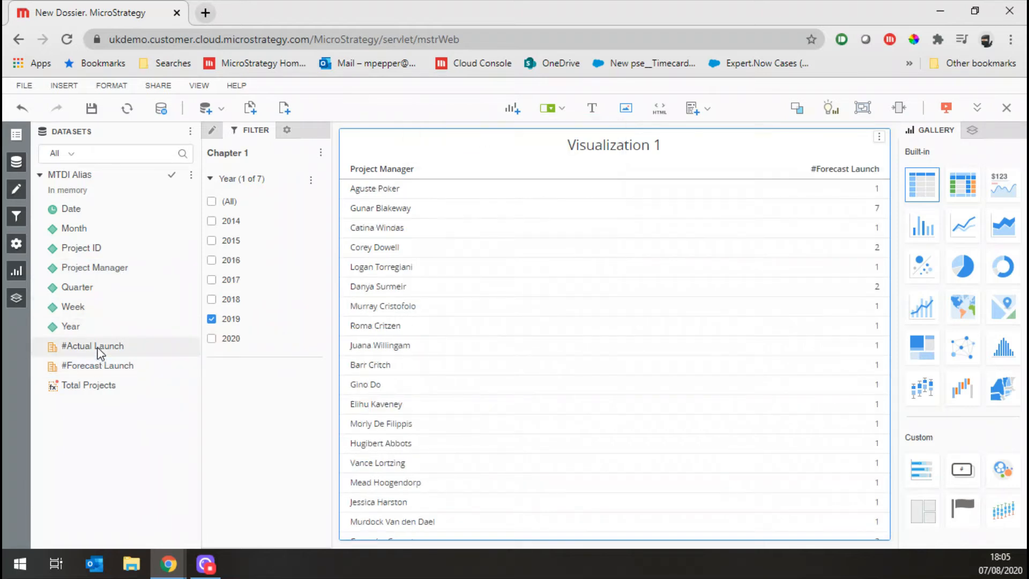
double_click(98, 346)
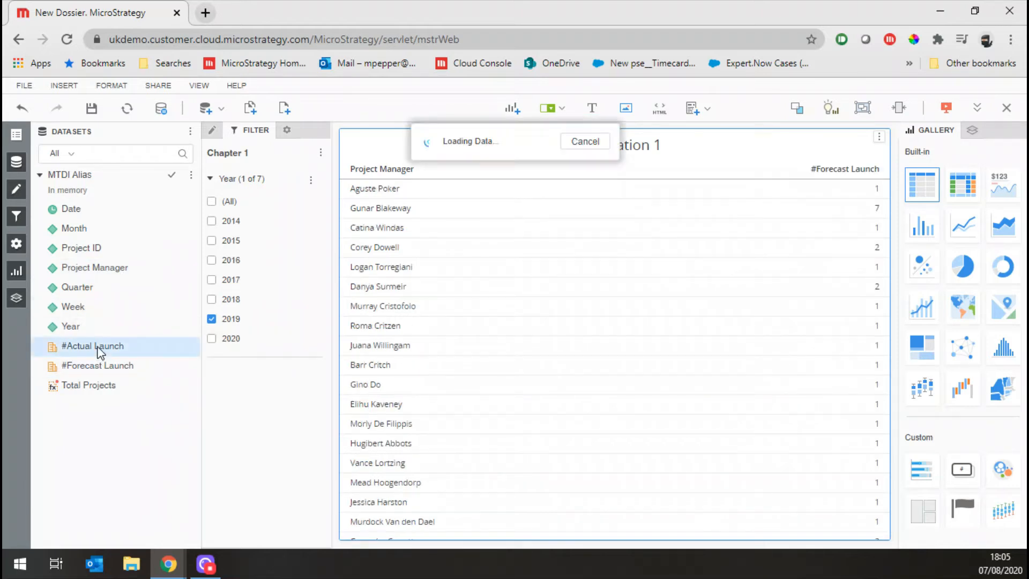
double_click(105, 384)
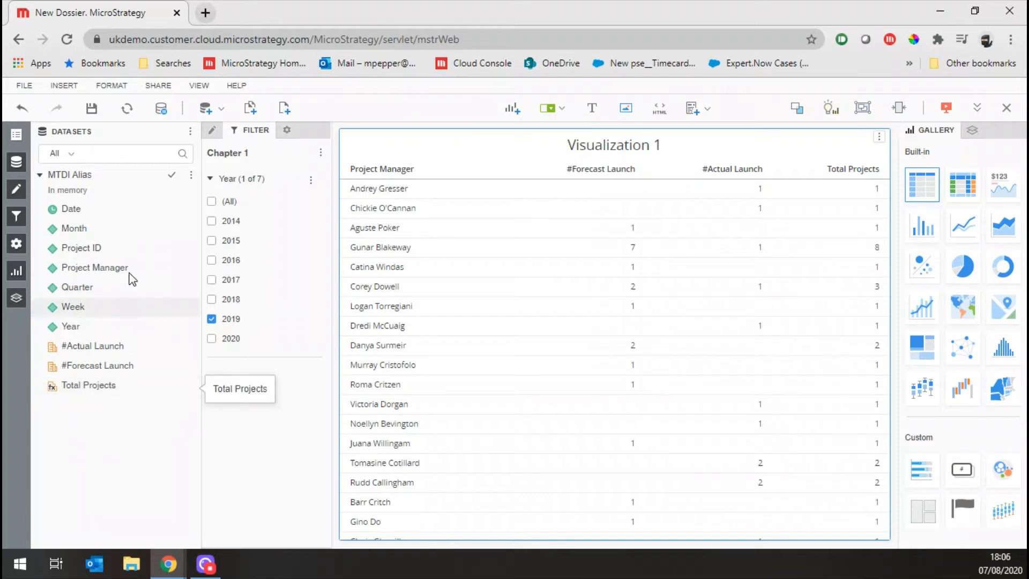
Show totals in the grid and sort it in descending order by Total Projects
left_click(212, 137)
left_click(238, 177)
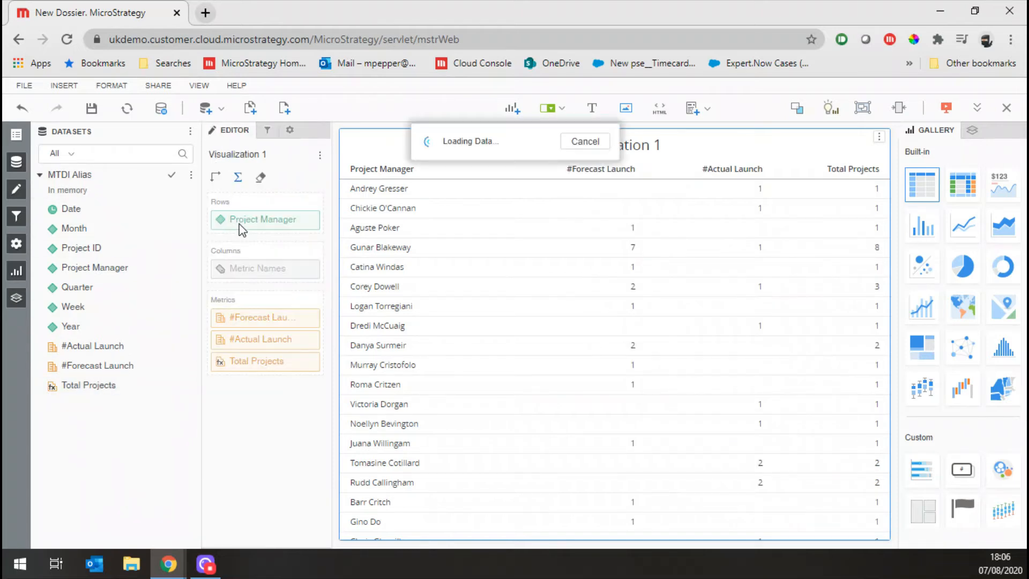
right_click(850, 169)
left_click(886, 229)
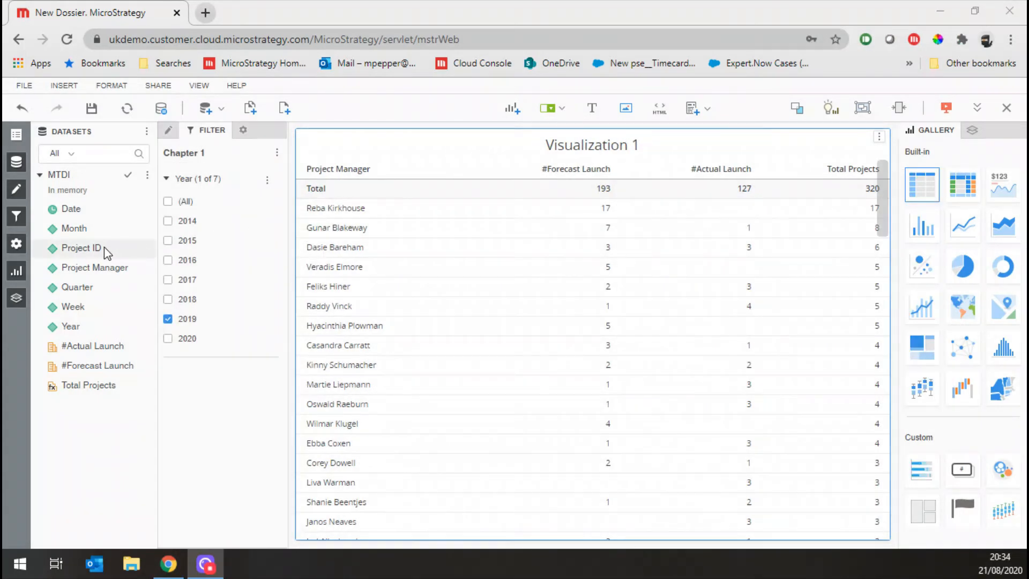
Add Month as a second chapter filter, make each filter target all filters below it, and include only August
left_click_drag(105, 231, 202, 424)
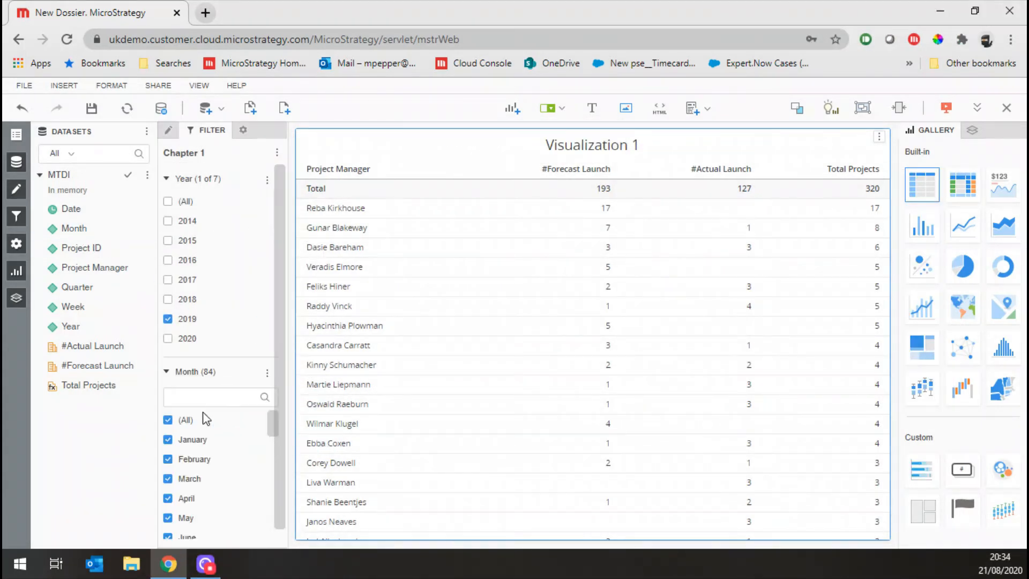
left_click(280, 152)
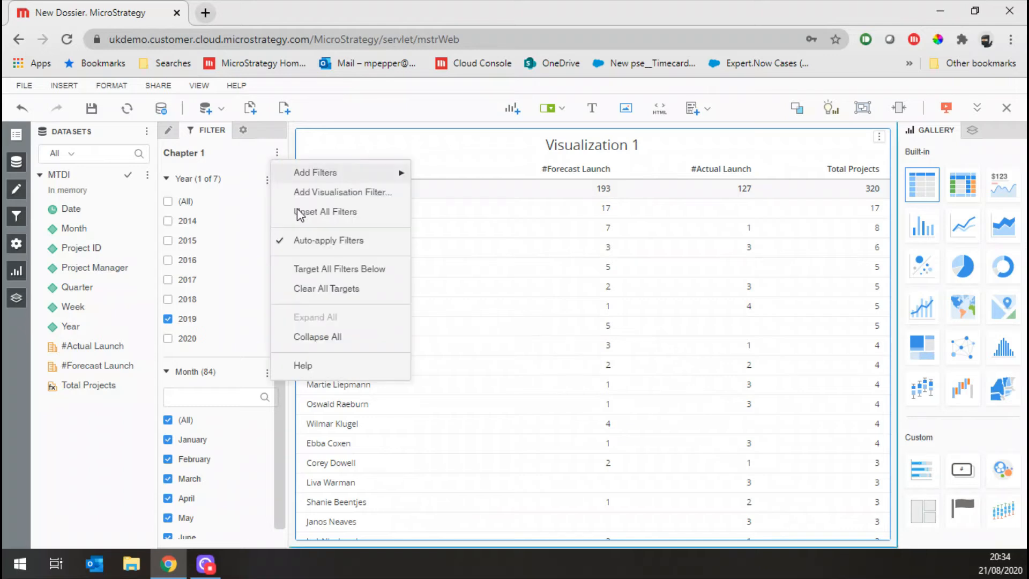
left_click(332, 268)
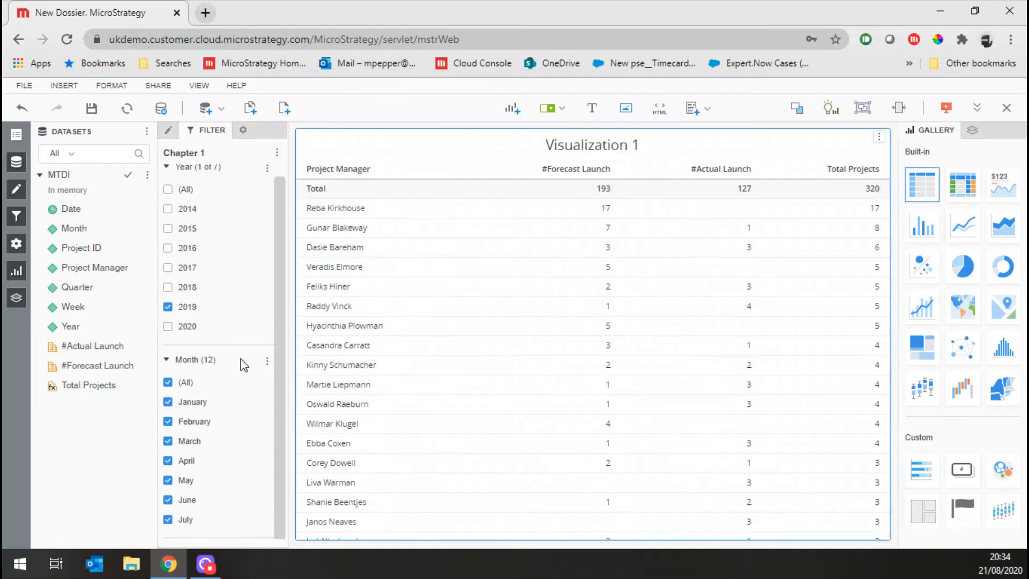
scroll(252, 496, "down", 3)
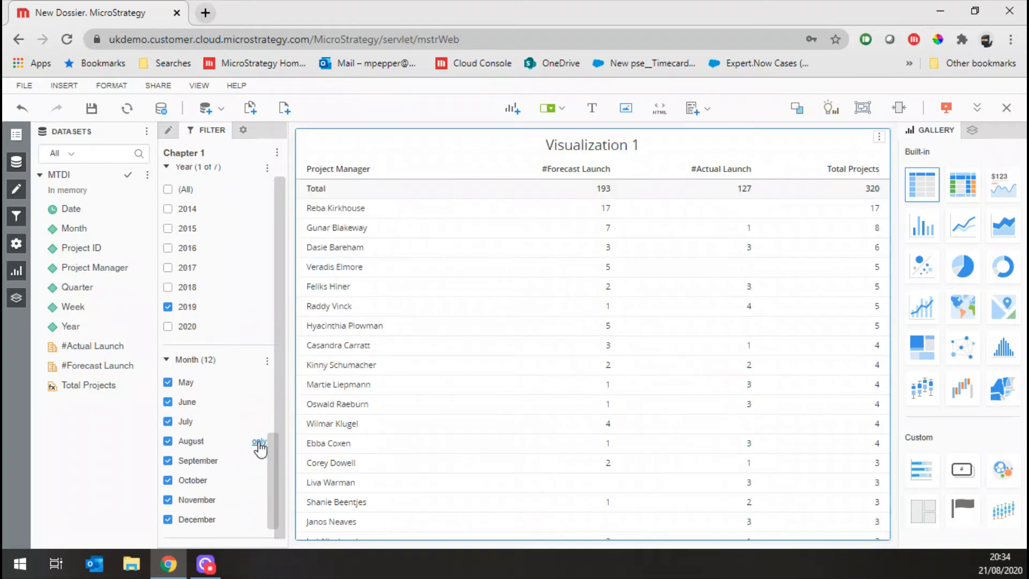
left_click(261, 440)
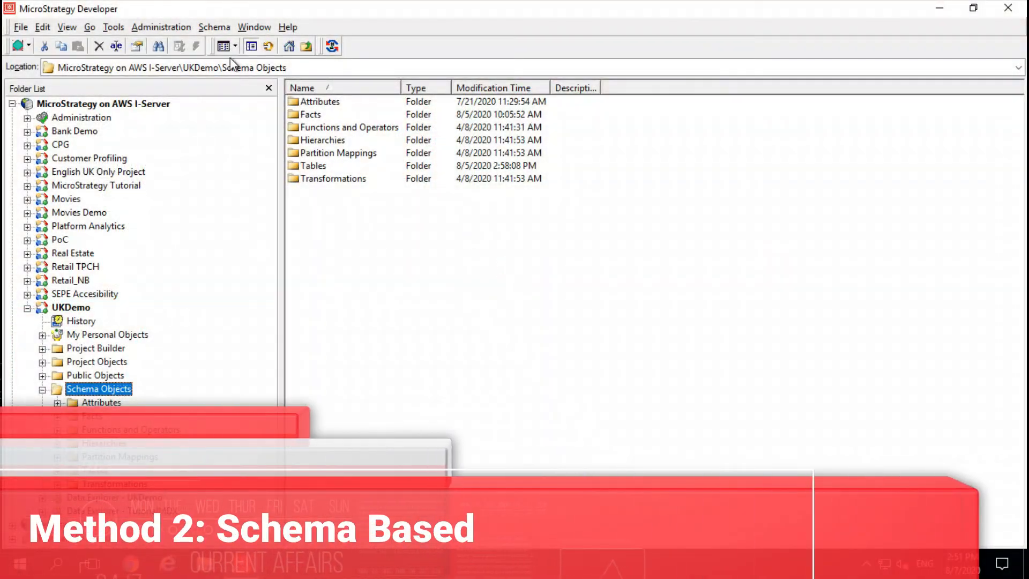
In MicroStrategy Developer, open the Warehouse Catalog of the UKDemo project and select PROJECT_DATA among the tables used in the project
left_click(211, 28)
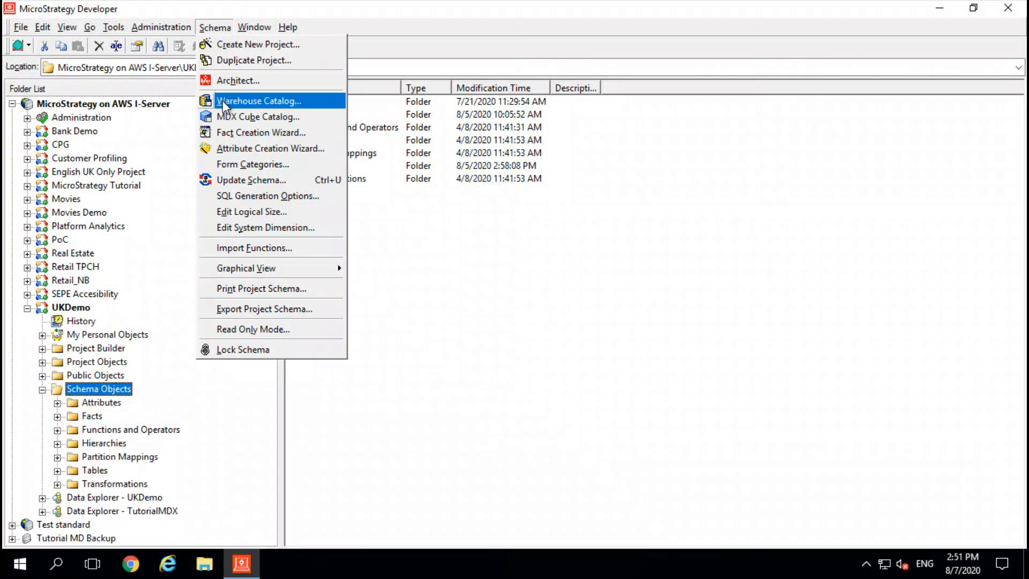
left_click(223, 101)
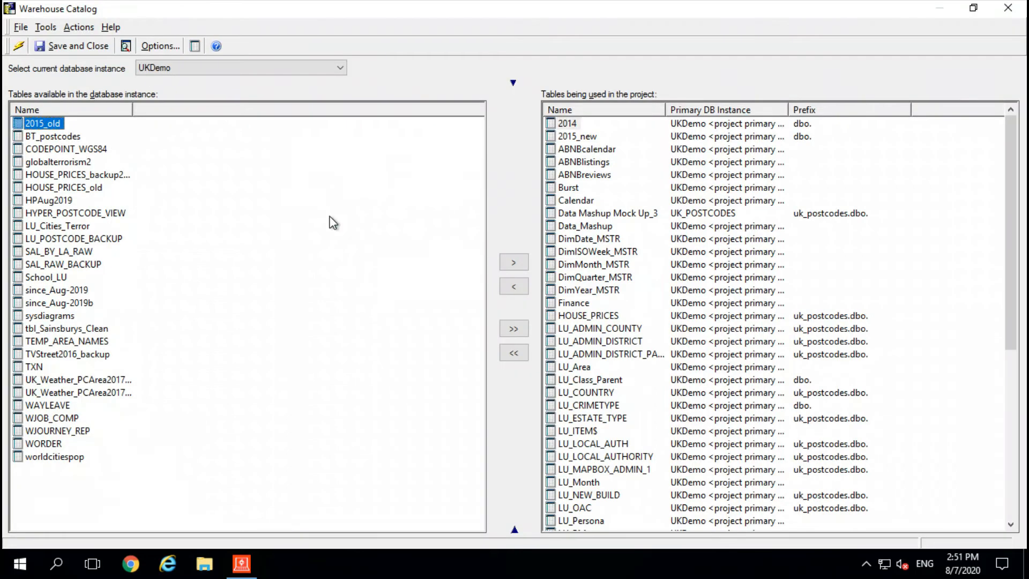
scroll(622, 322, "down", 2)
left_click(622, 368)
key("p")
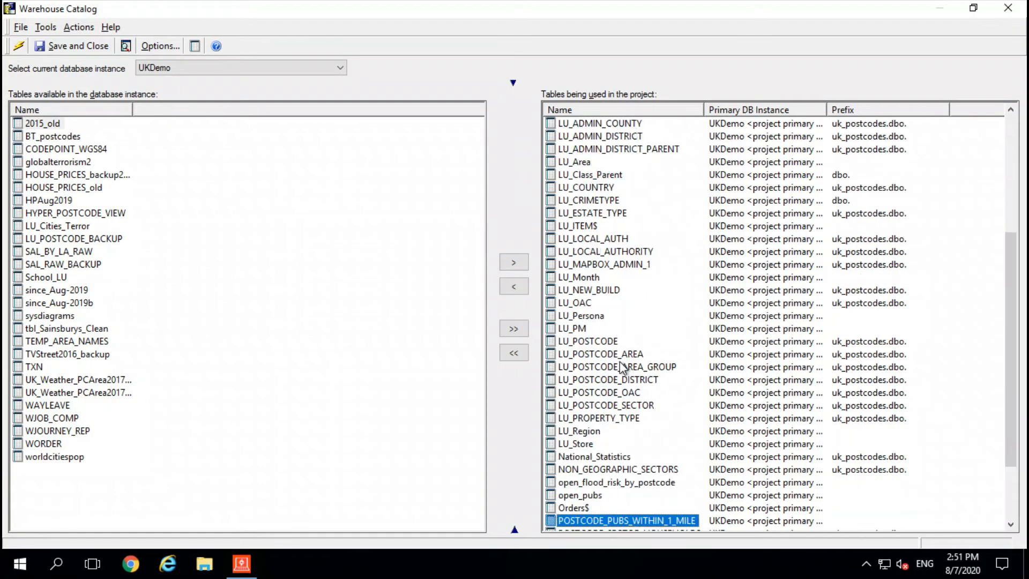
scroll(622, 368, "down", 3)
left_click(606, 471)
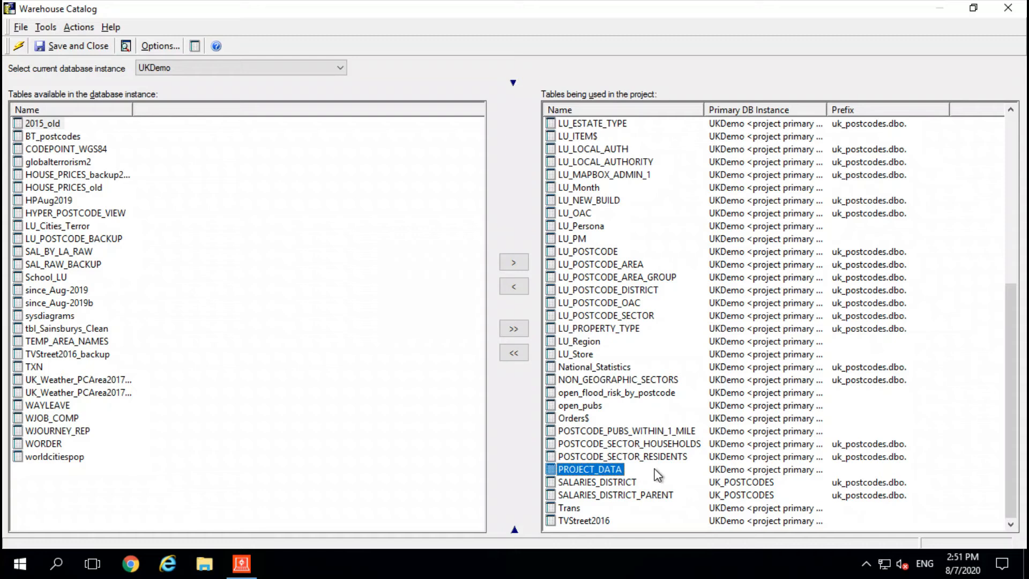
Preview the values of the PROJECT_DATA table in a window widened to show its launch date, budget and spend columns
right_click(657, 475)
left_click(667, 393)
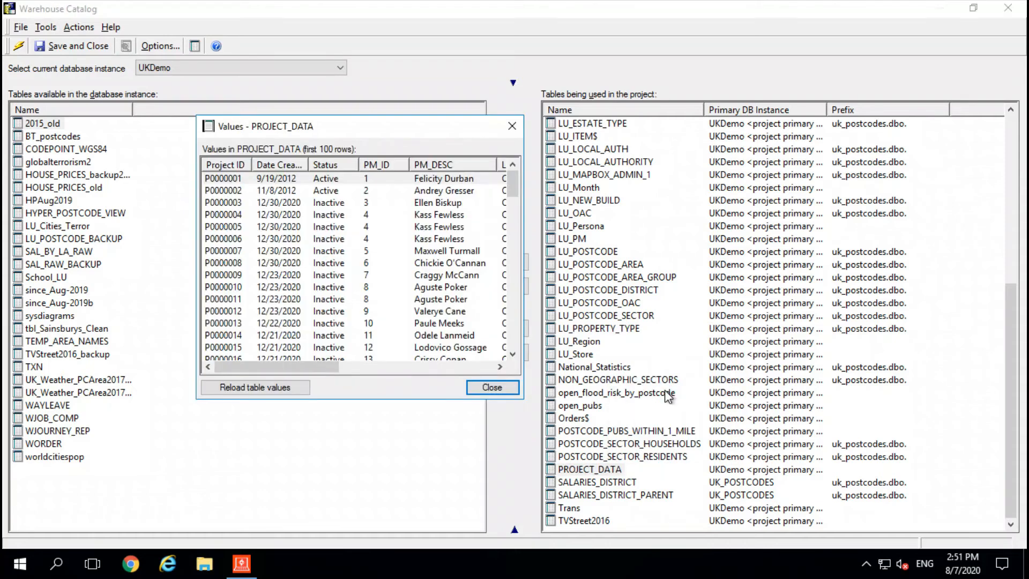
left_click_drag(524, 331, 887, 363)
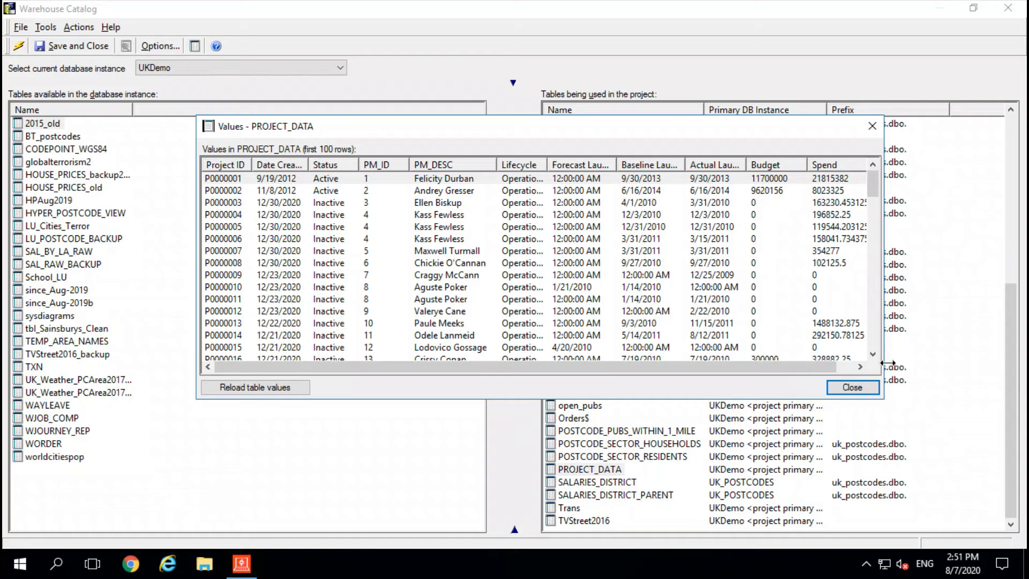
left_click(873, 127)
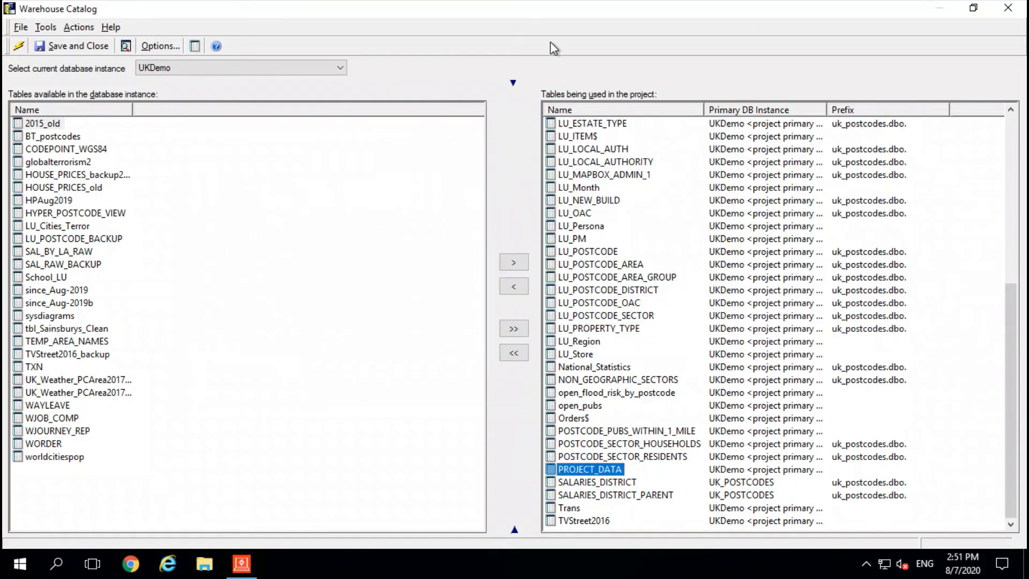
Leave the Warehouse Catalog and inspect the logical view of the PROJECT_DATA (For Analysis by Actual Date) table in UKDemo's schema tables
left_click(1000, 8)
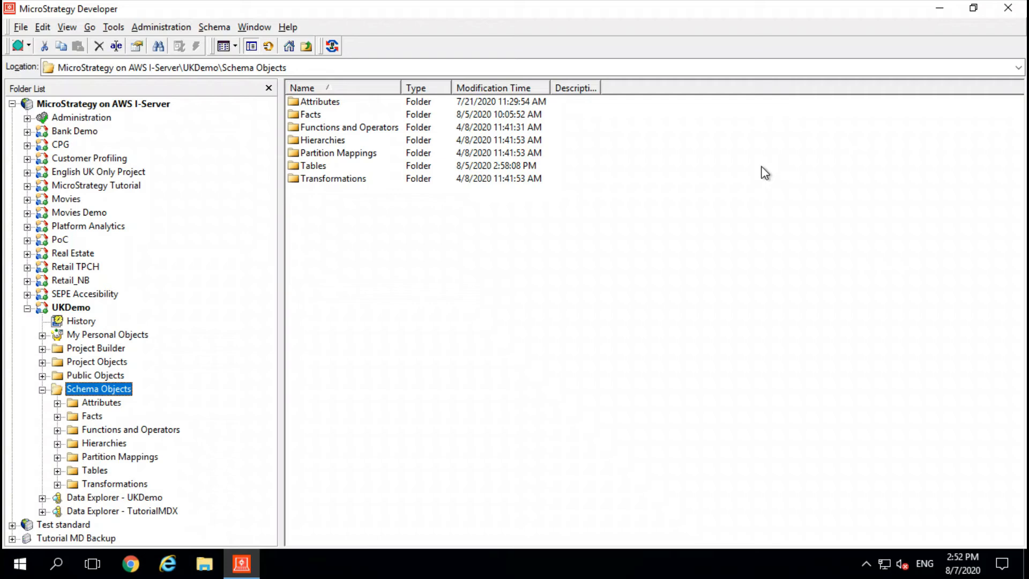
left_click(95, 470)
scroll(338, 383, "down", 7)
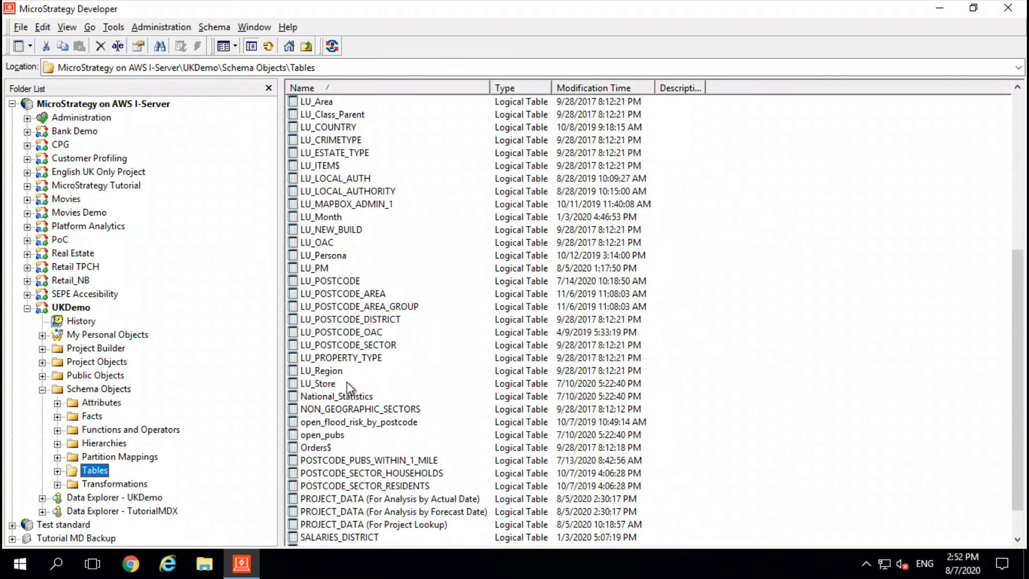
scroll(346, 382, "down", 1)
left_click(335, 460)
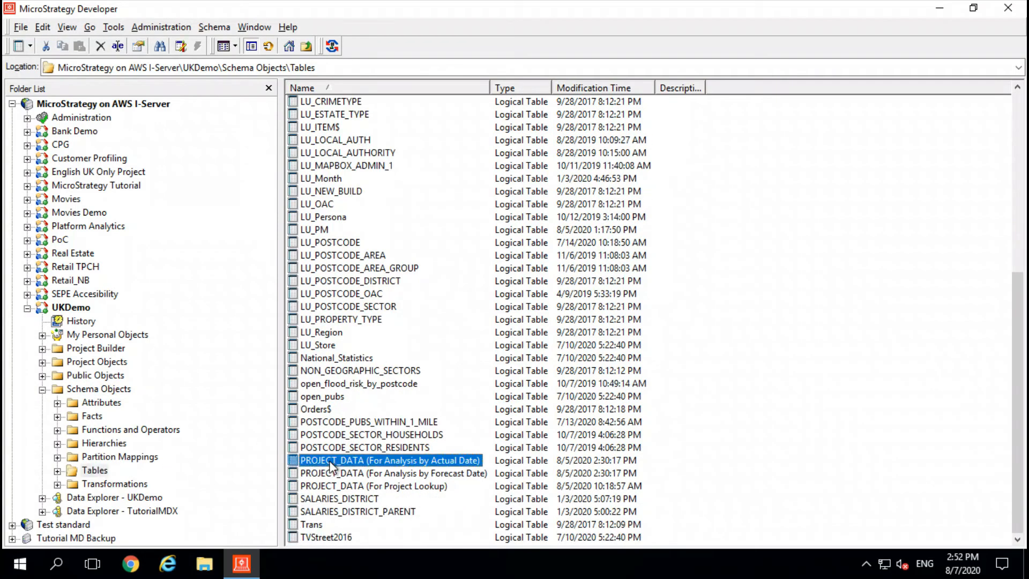
double_click(336, 461)
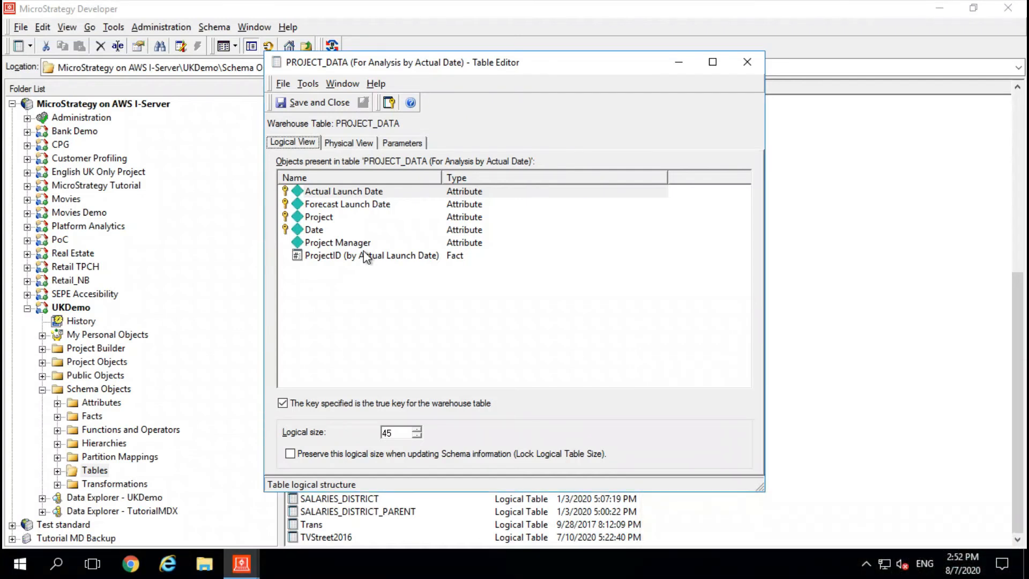
left_click(747, 63)
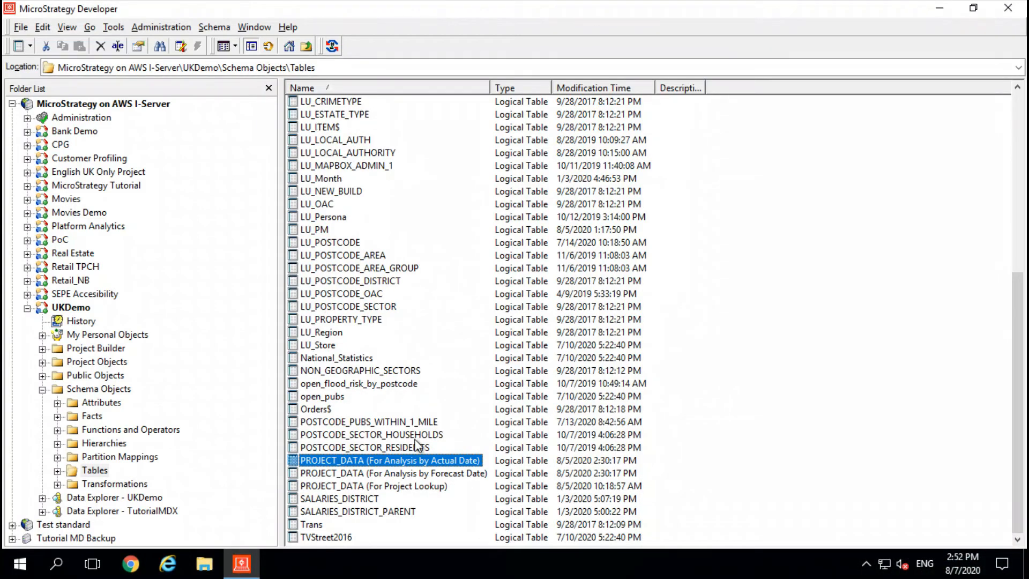
Inspect the logical view of the PROJECT_DATA (For Analysis by Forecast Date) table, highlighting its ProjectID fact
right_click(387, 462)
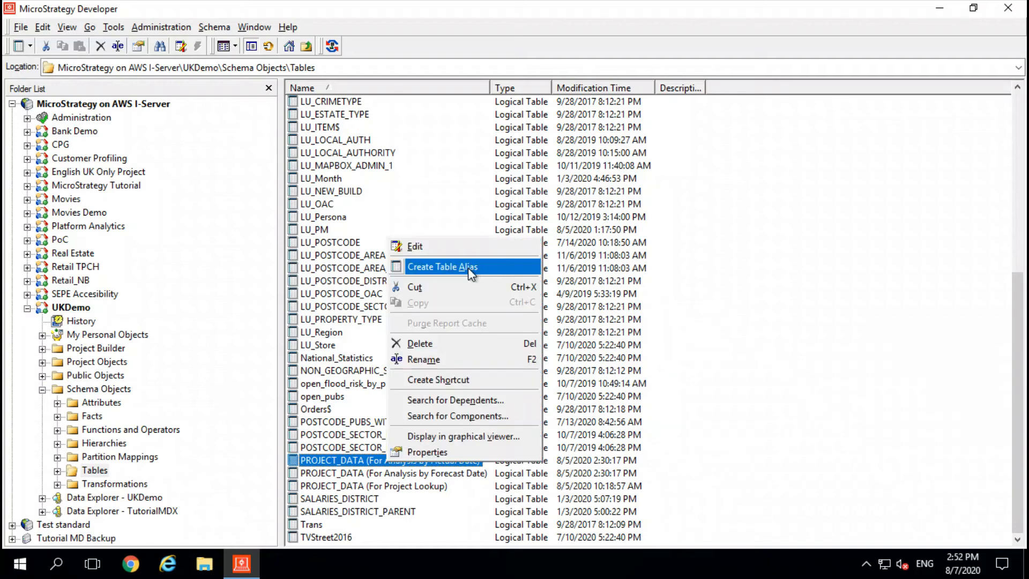
left_click(351, 471)
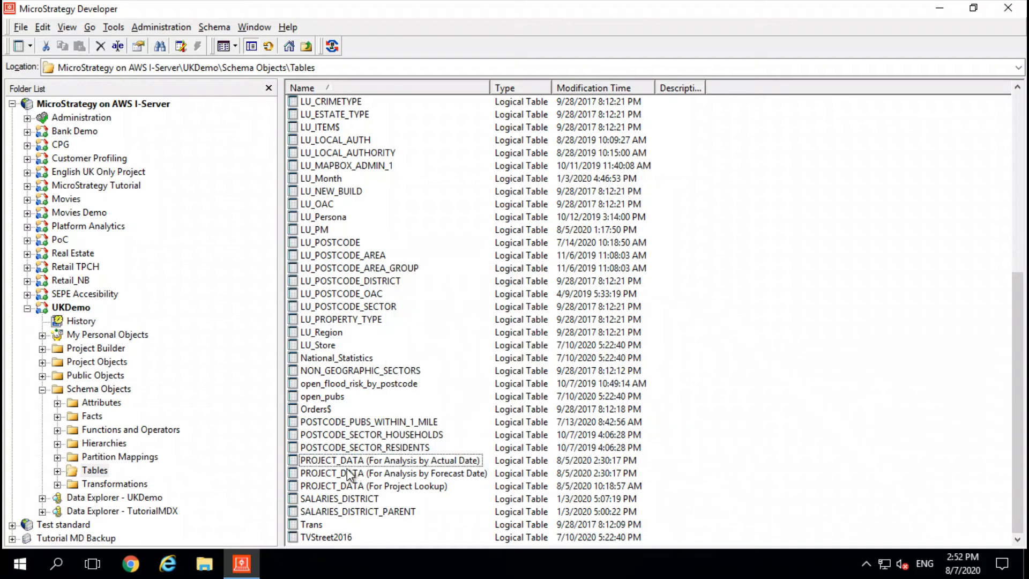
left_click(349, 474)
right_click(349, 474)
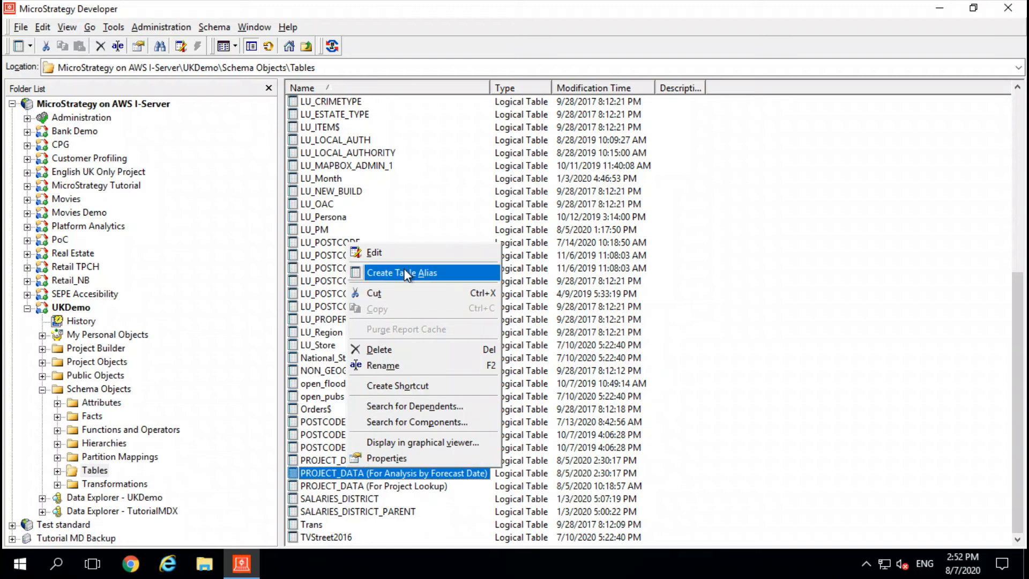
left_click(409, 252)
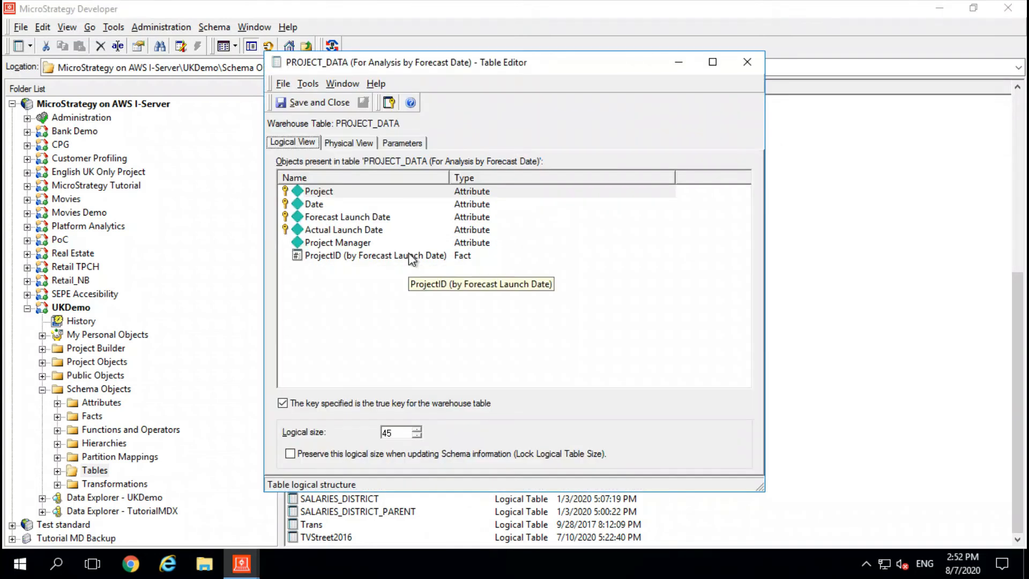
left_click(336, 255)
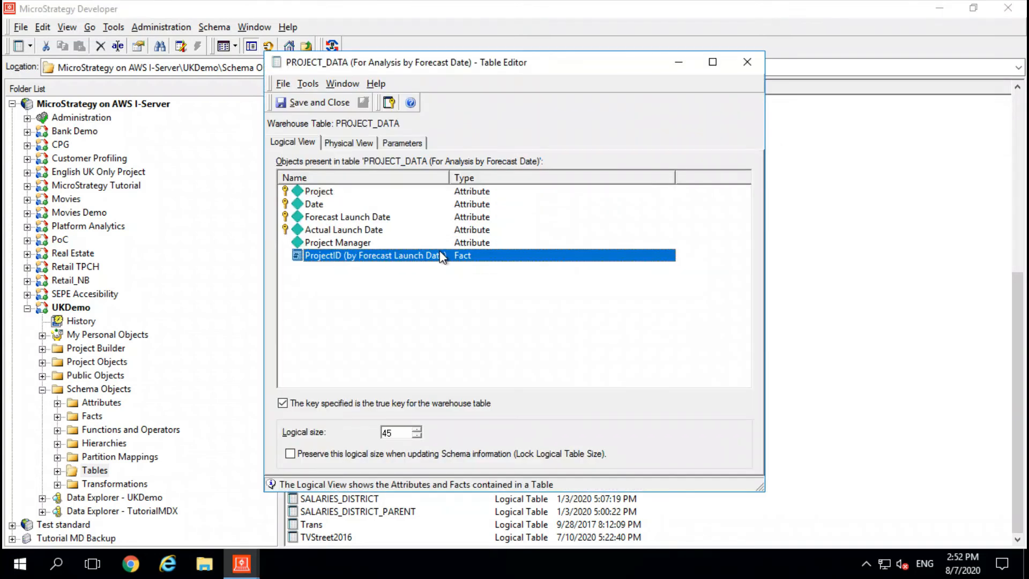
left_click(748, 63)
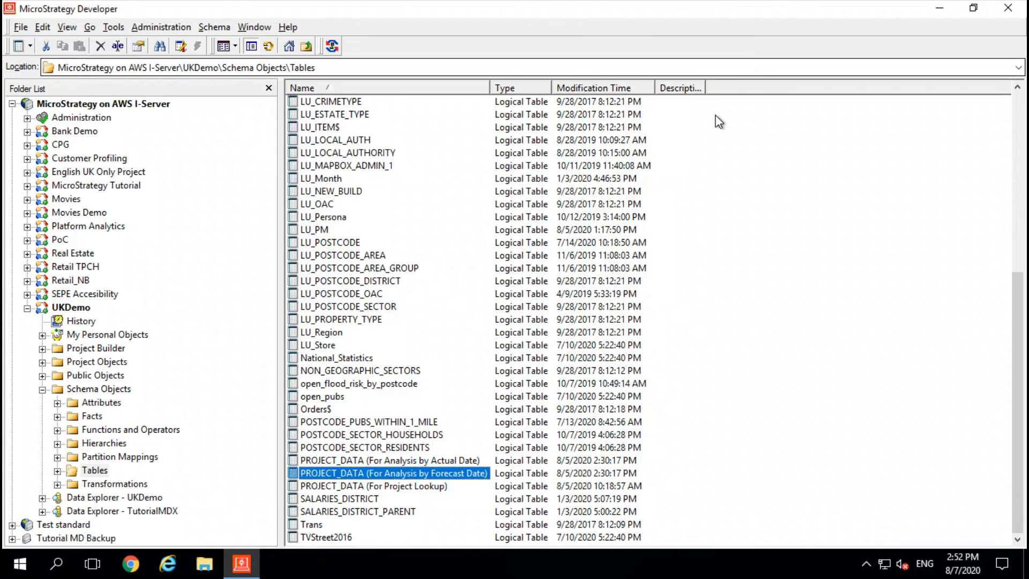
Inspect the attributes in the logical view of the PROJECT_DATA (For Project Lookup) table and close its editor
right_click(346, 488)
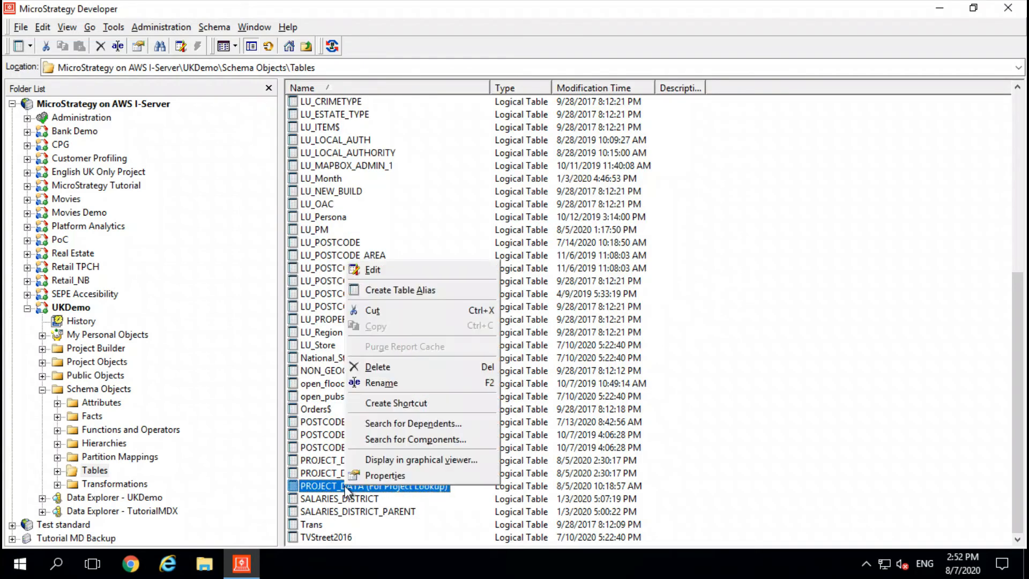
left_click(390, 271)
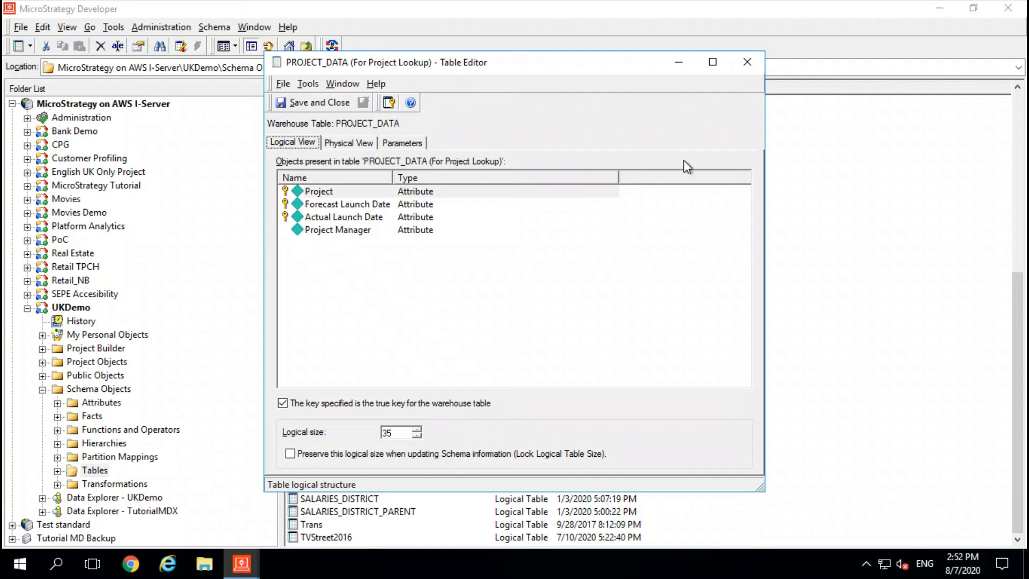
left_click(751, 64)
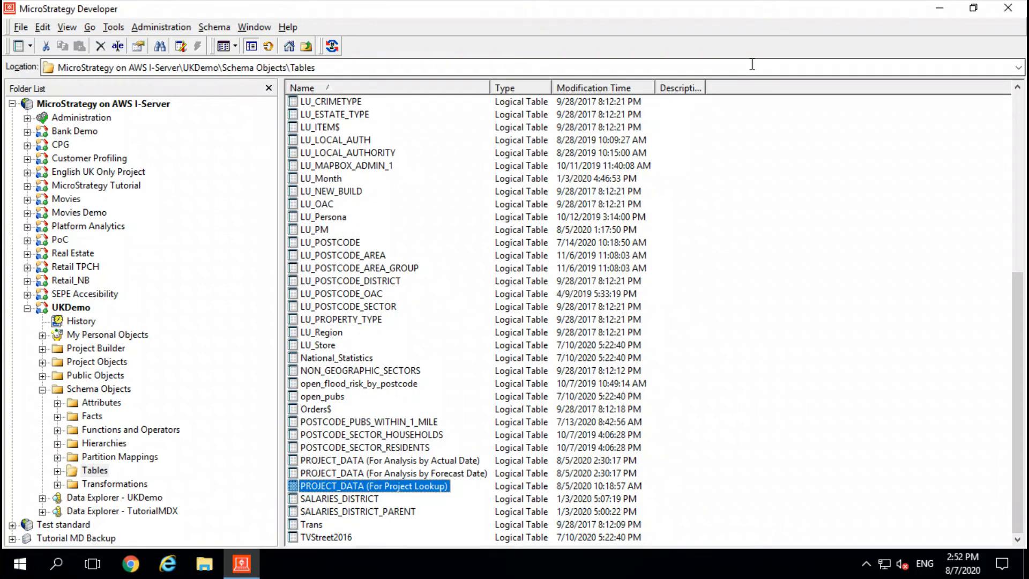
In the Project_Plan facts folder, check the source tables of the ProjectID facts by Actual Launch Date and by Forecast Launch Date
left_click(91, 416)
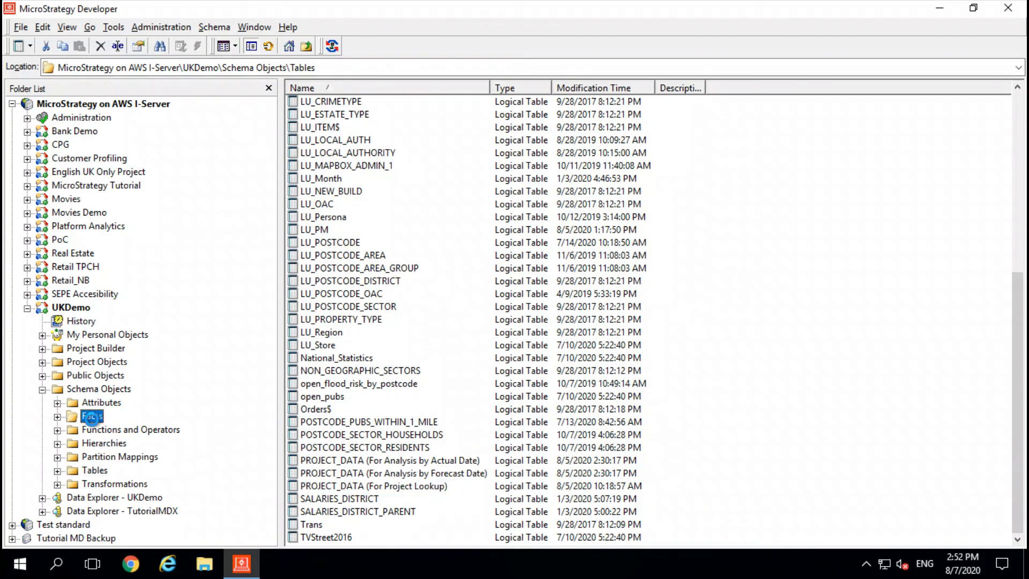
double_click(330, 178)
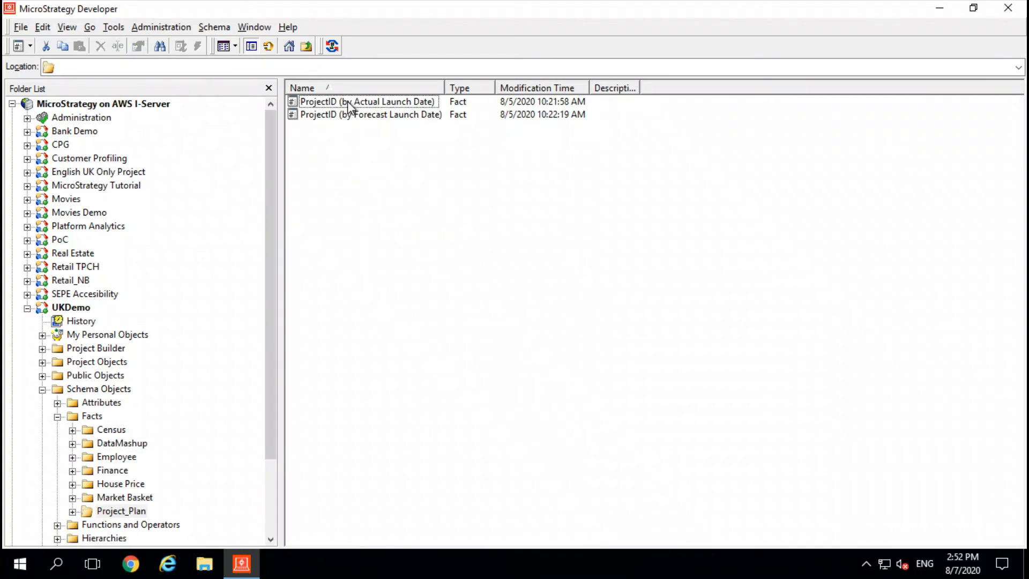
double_click(348, 100)
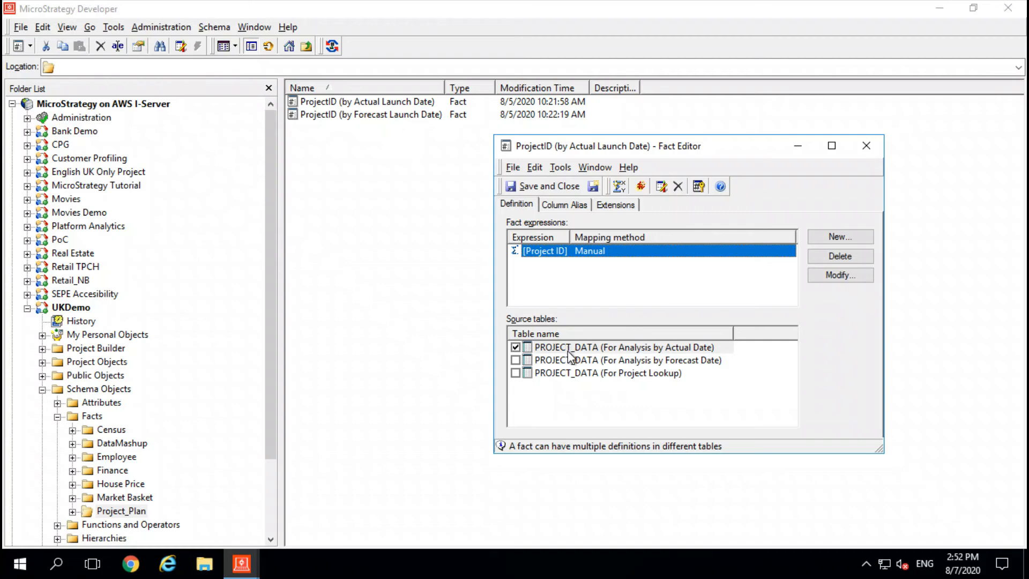
left_click(867, 146)
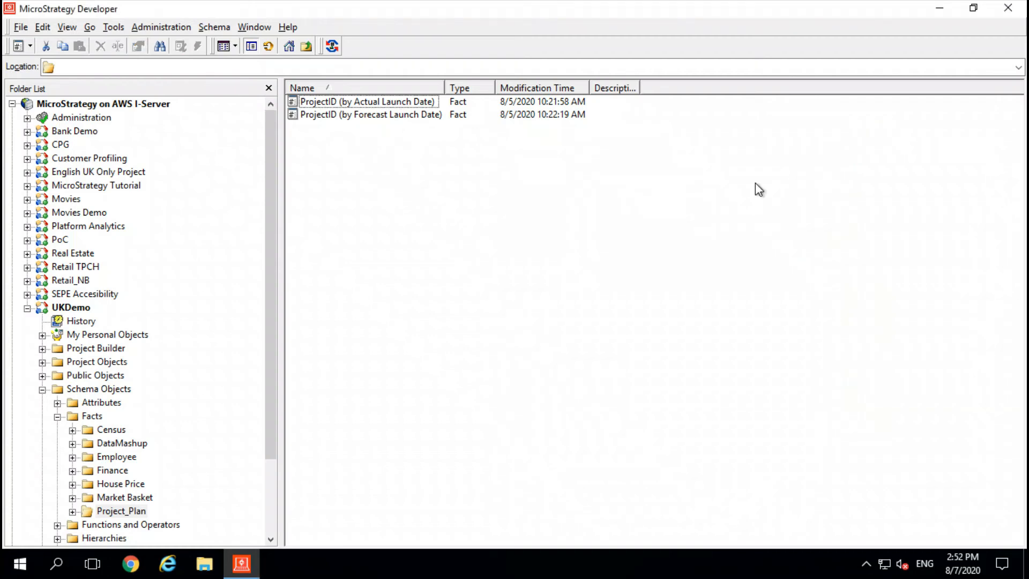
double_click(316, 115)
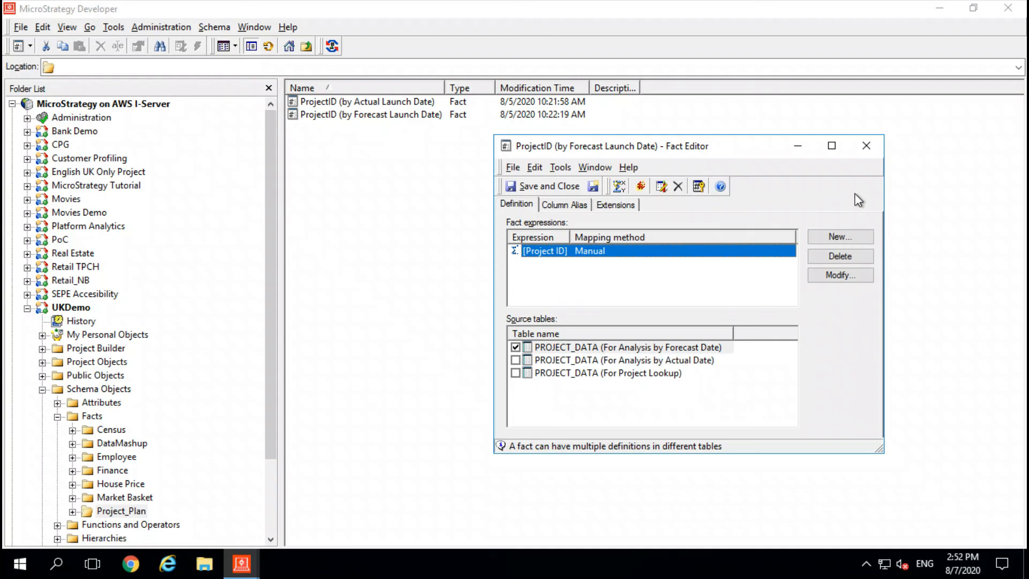
left_click(867, 146)
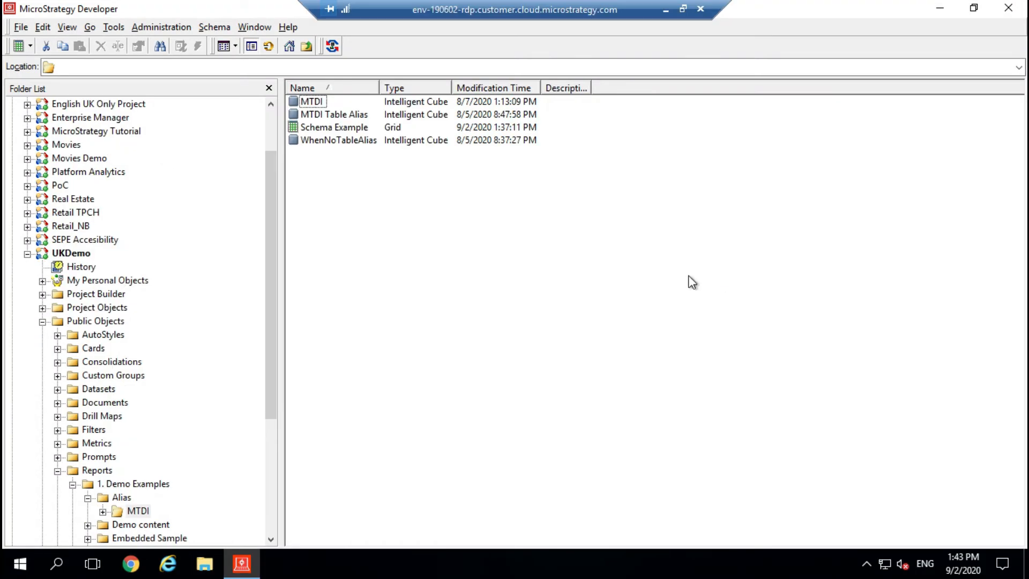
Run the Schema Example report and examine its SQL view, including the tables accessed and the forecast, actual and joining query passes
double_click(342, 128)
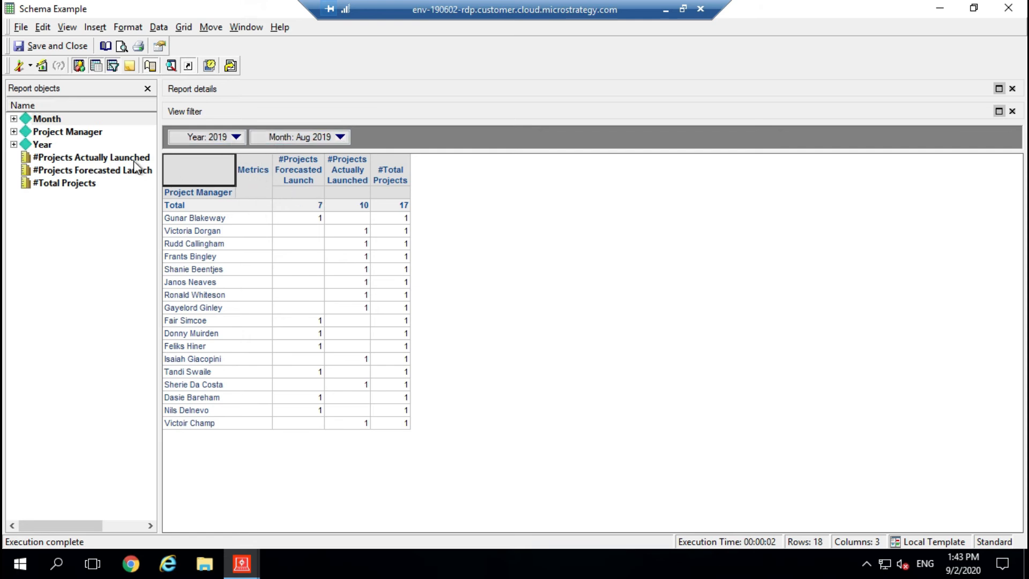
left_click(30, 66)
left_click(53, 146)
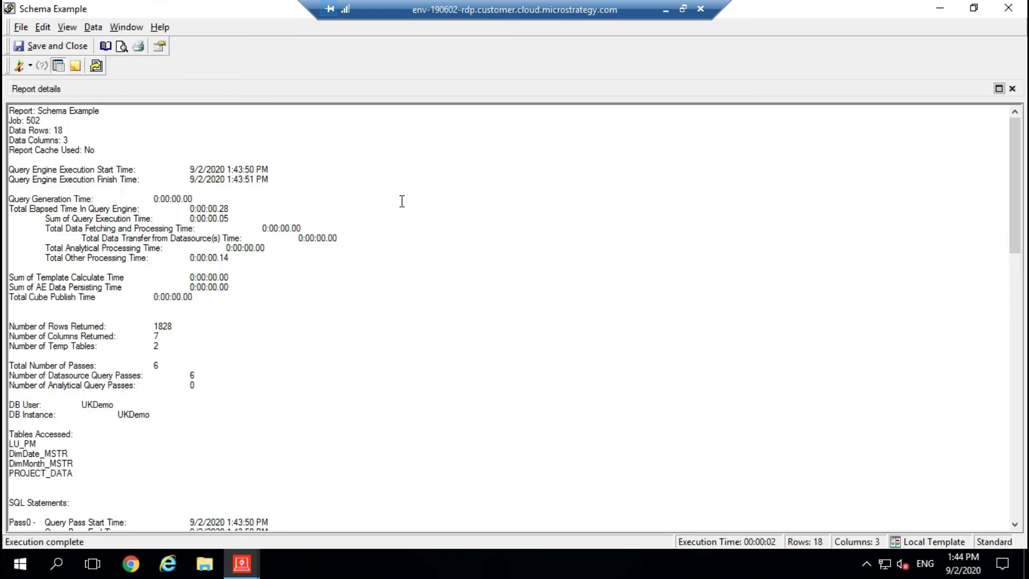
scroll(384, 299, "down", 6)
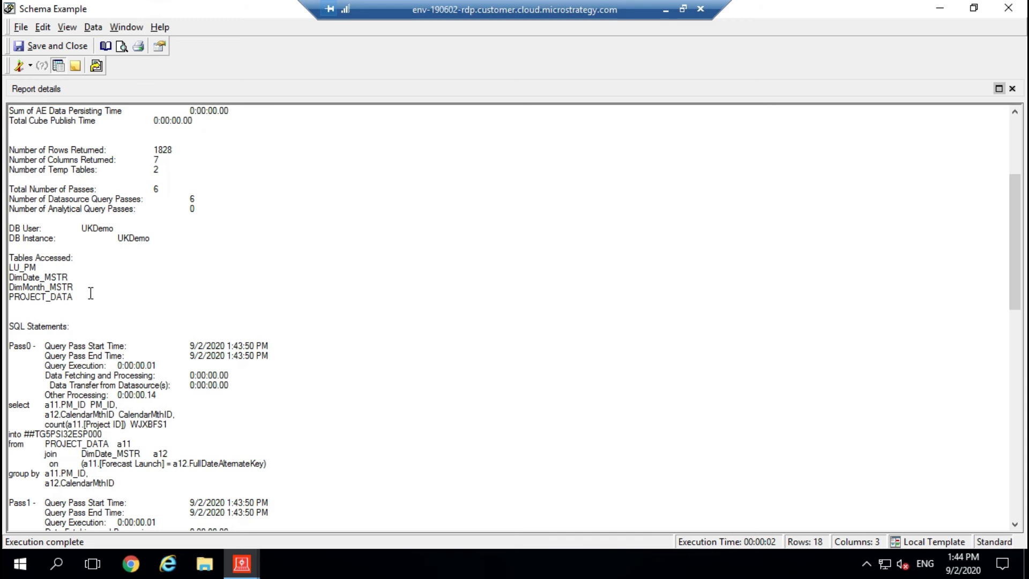
left_click_drag(85, 301, 8, 301)
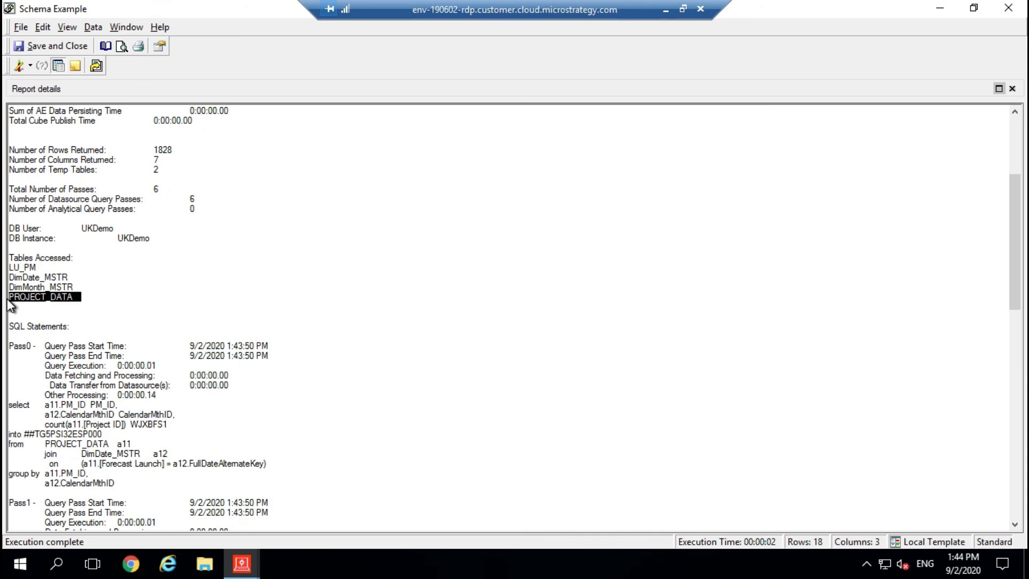
left_click(174, 288)
scroll(348, 284, "down", 9)
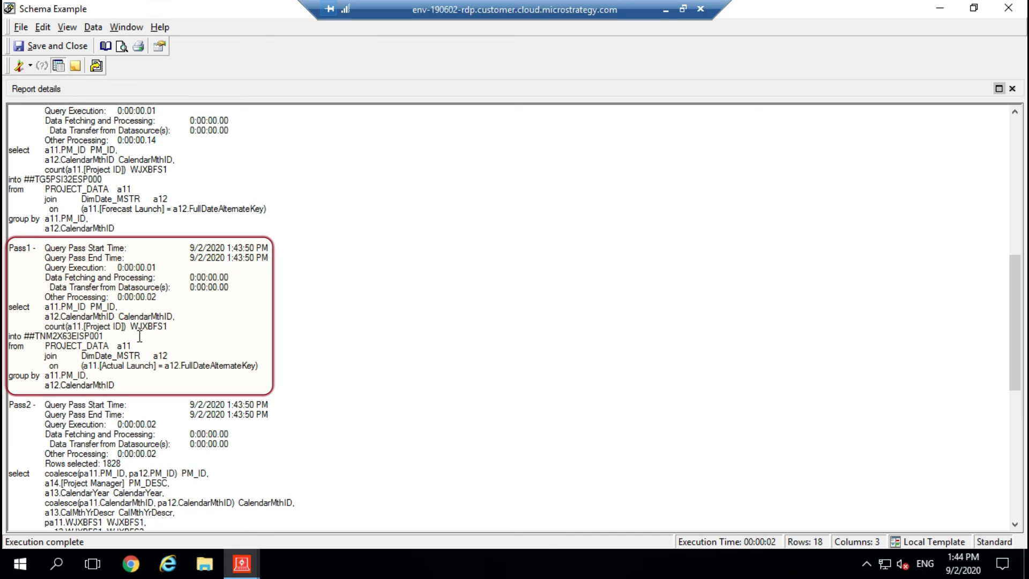
scroll(140, 336, "down", 4)
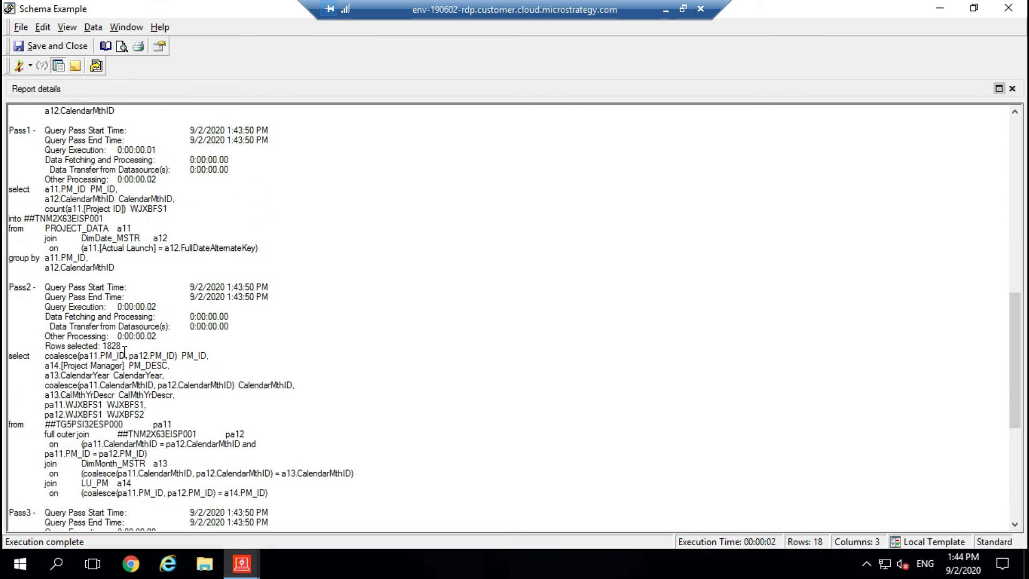